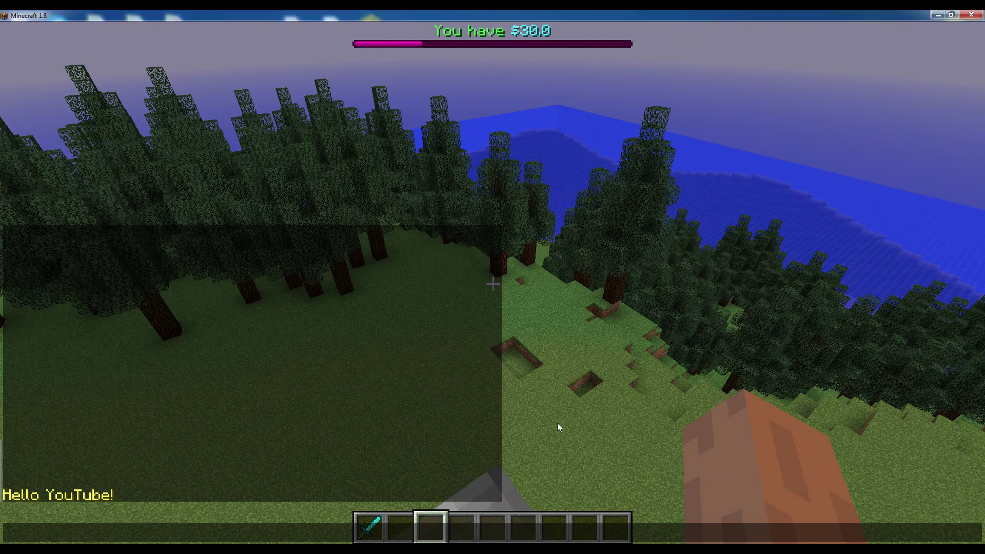
# Run the /bm command in chat and review the list of available subcommands.
pyautogui.write('/bn')
pyautogui.press('BackSpace')
pyautogui.write('m')
pyautogui.press('Return')
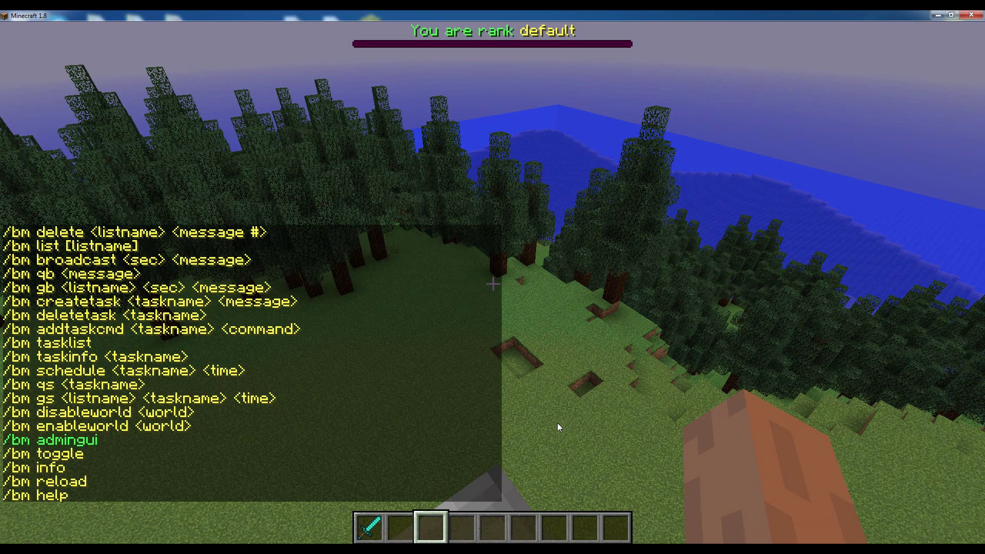
pyautogui.press('t')
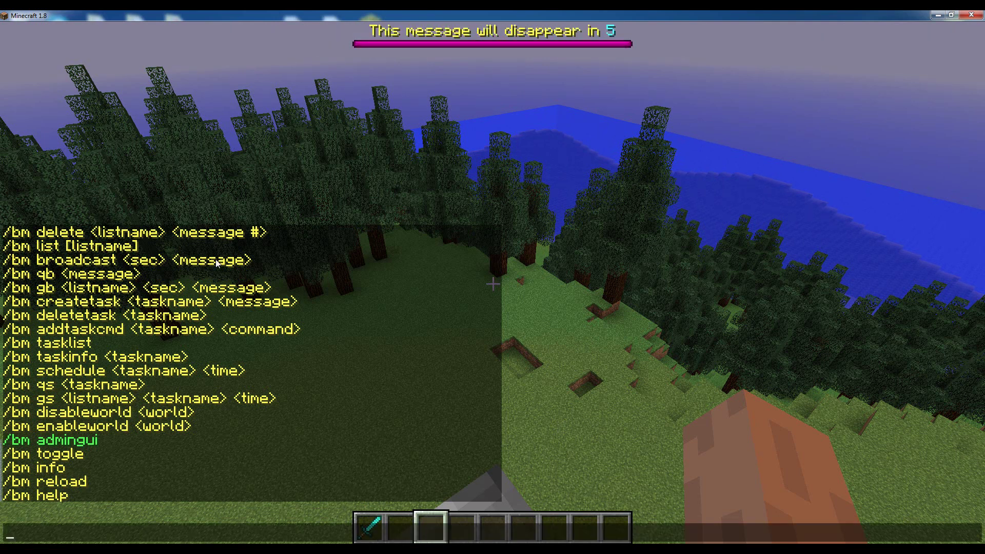
pyautogui.scroll(1, 215, 267)
pyautogui.scroll(-1, 208, 277)
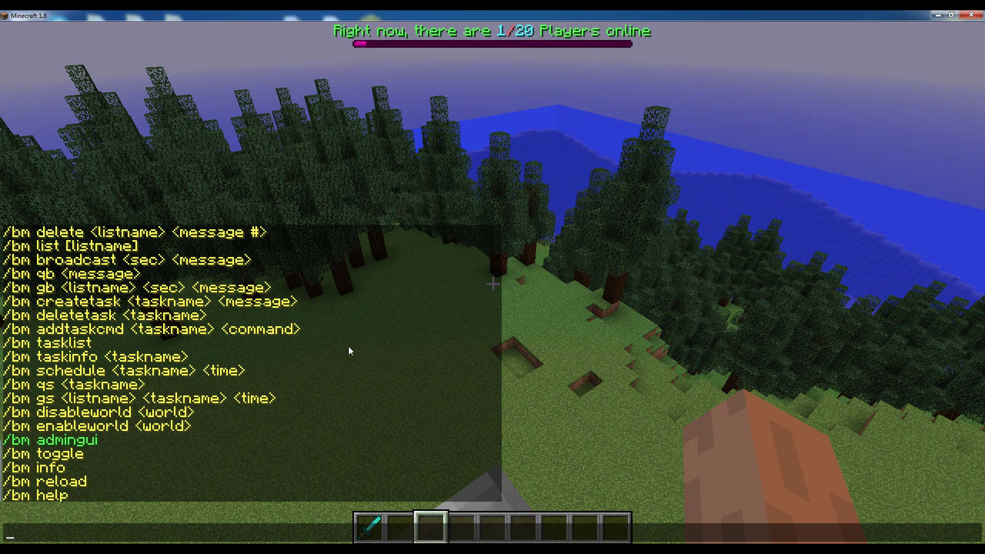
# Open the BossMessage Controller with the command /bm admingui.
pyautogui.write('/bm')
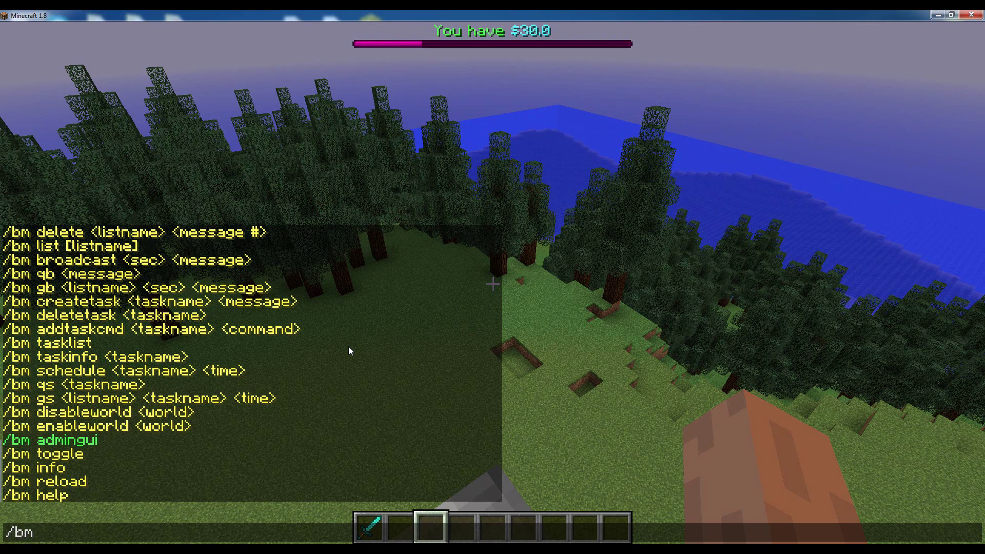
pyautogui.write(' admingui')
pyautogui.press('Return')
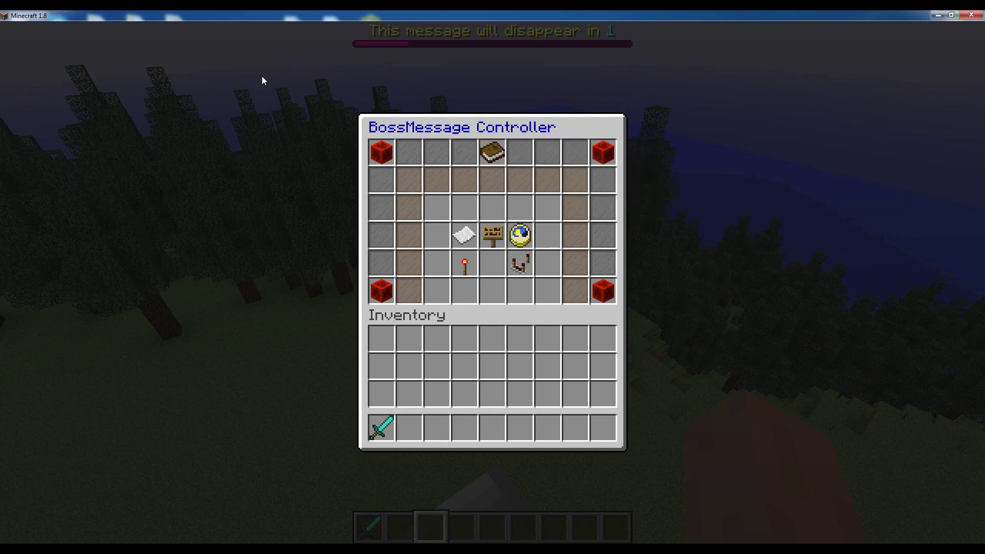
pyautogui.click(381, 142)
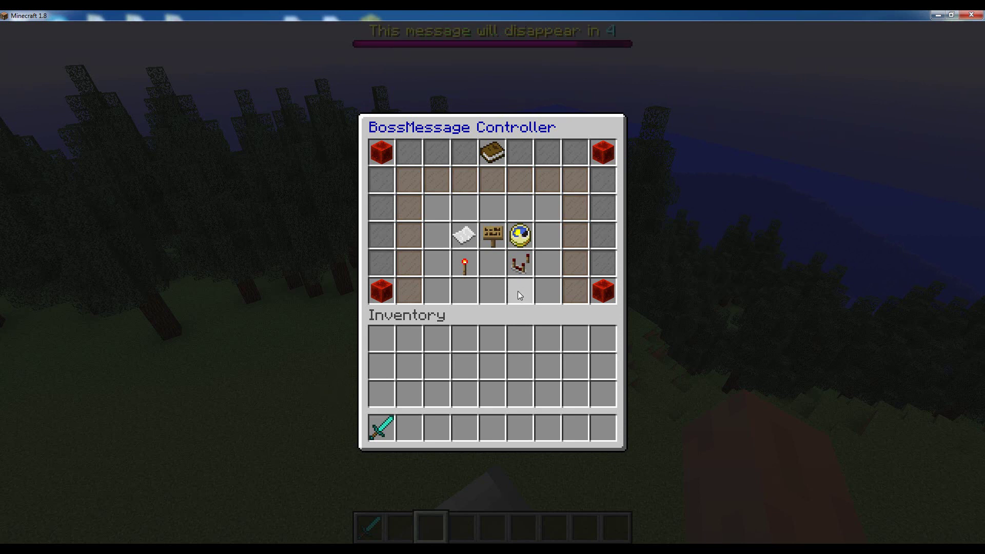
# Add a new message with the text "&bHello world!" to the AutoMessager's default list.
pyautogui.click(457, 233)
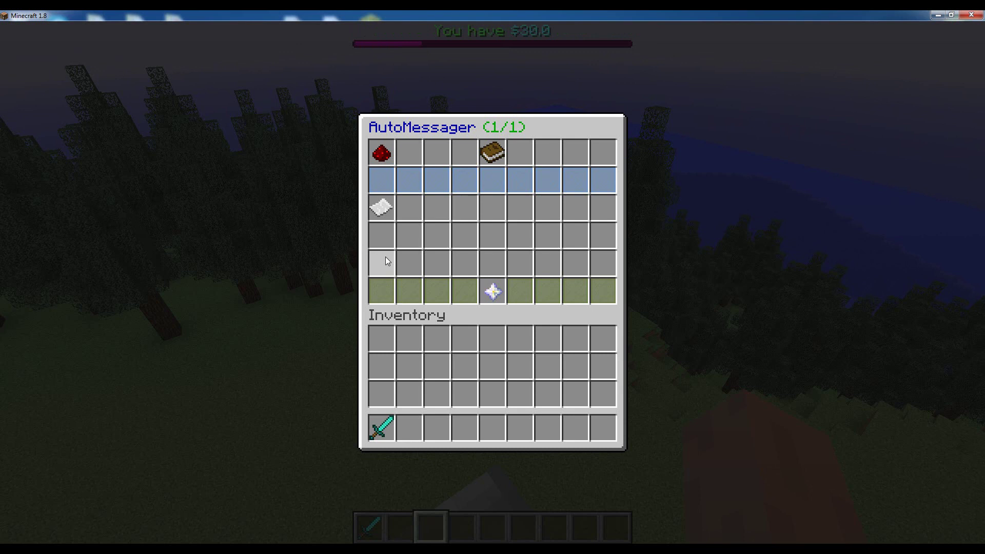
pyautogui.click(381, 206)
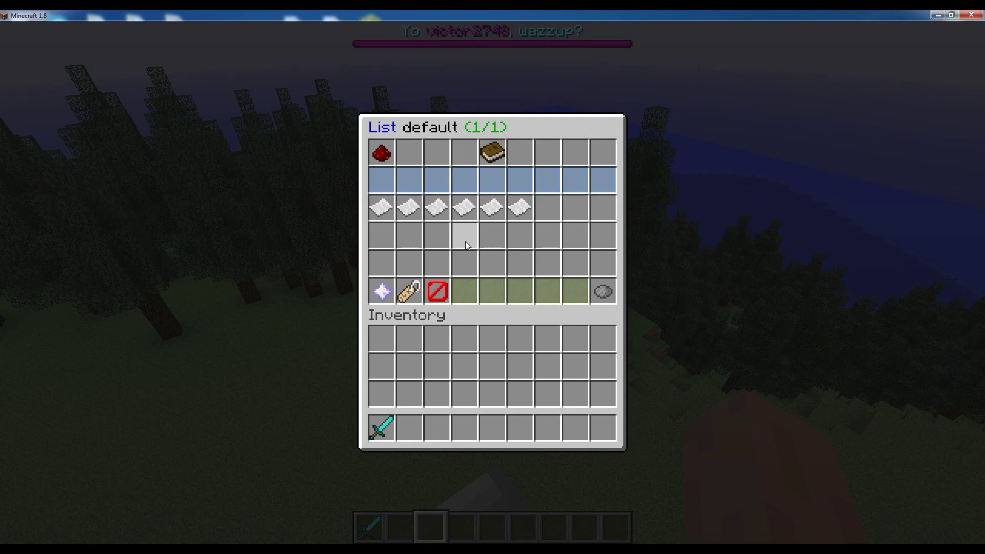
pyautogui.click(386, 287)
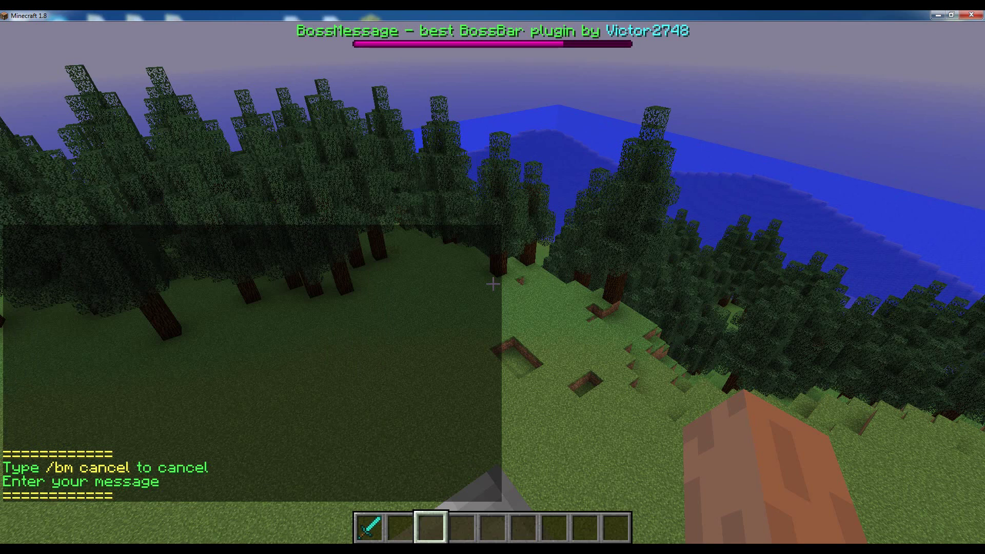
pyautogui.press('t')
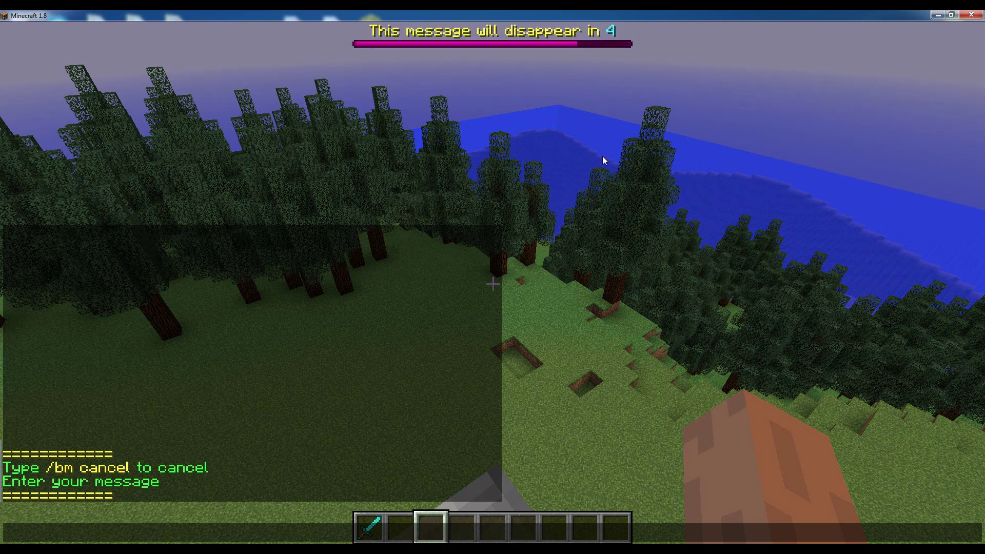
pyautogui.write('&bHee')
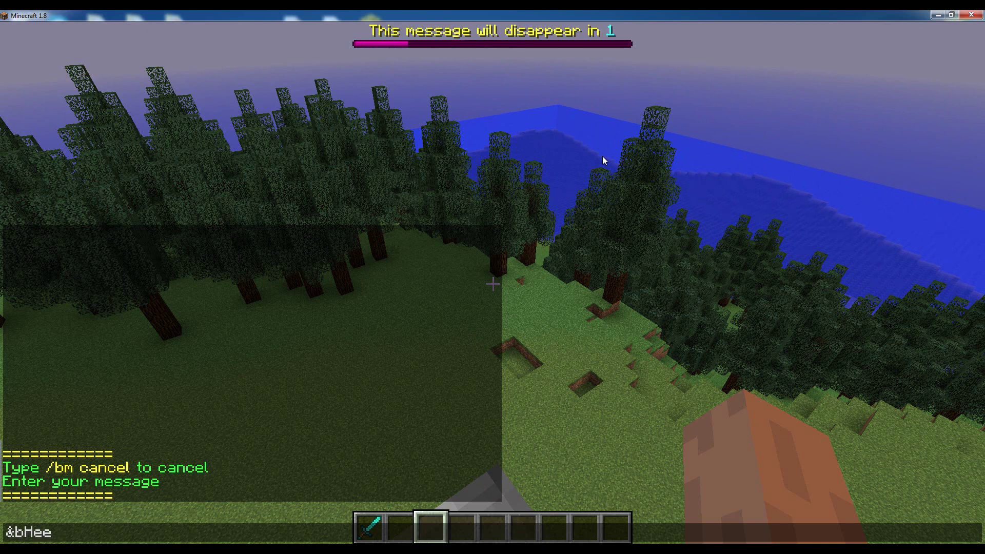
pyautogui.press('BackSpace')
pyautogui.write('llo world!')
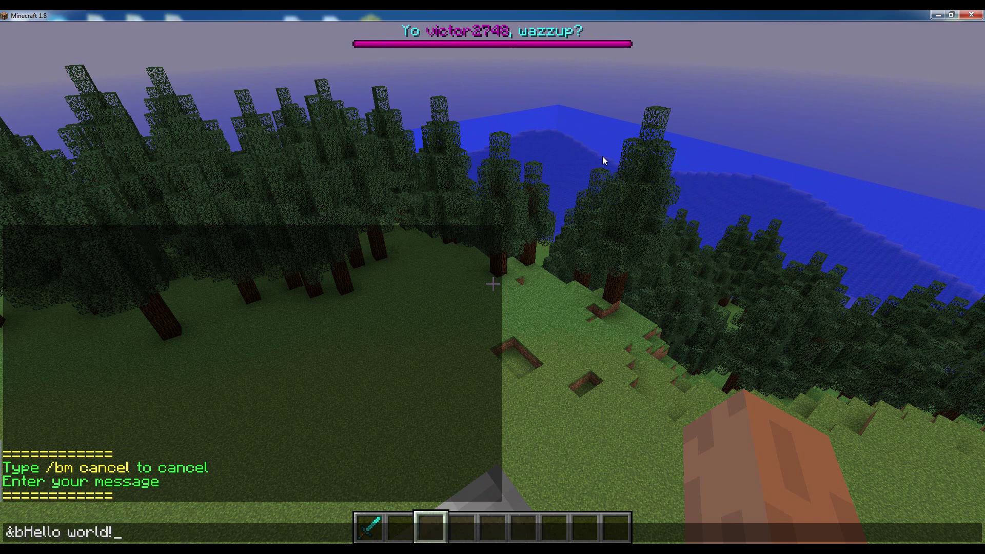
pyautogui.press('Return')
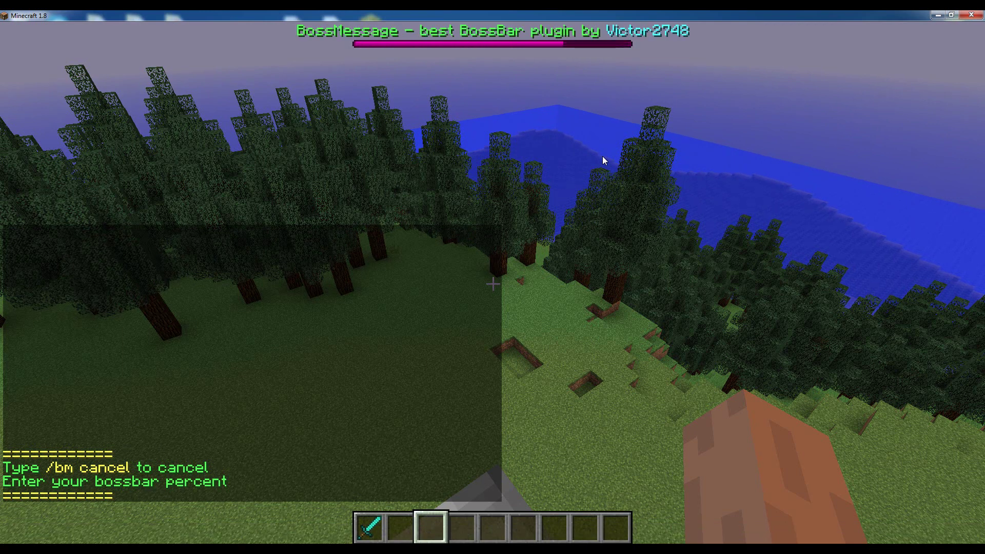
# Give the new message a bossbar percent of 100, a display time of 100 ticks and an interval of 0 ticks.
pyautogui.press('t')
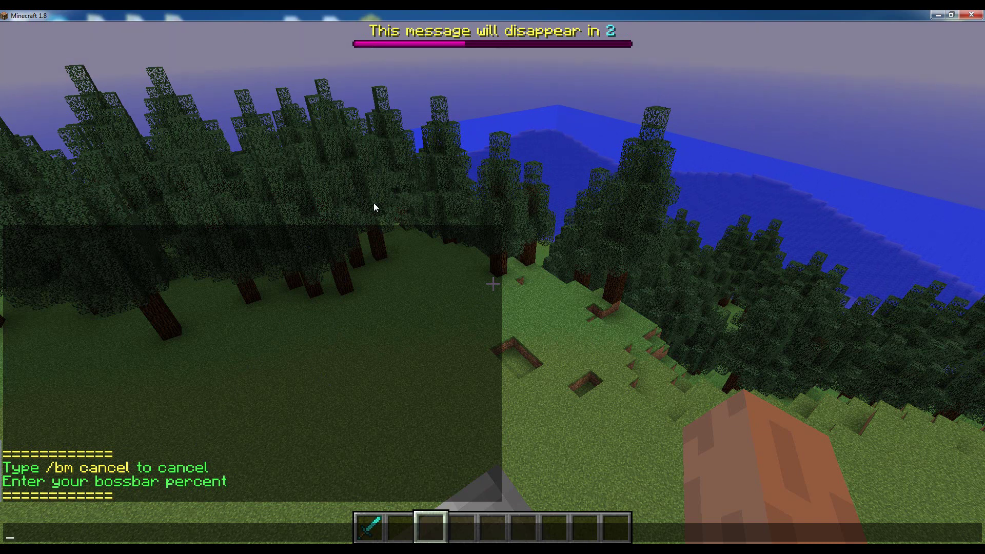
pyautogui.write('100')
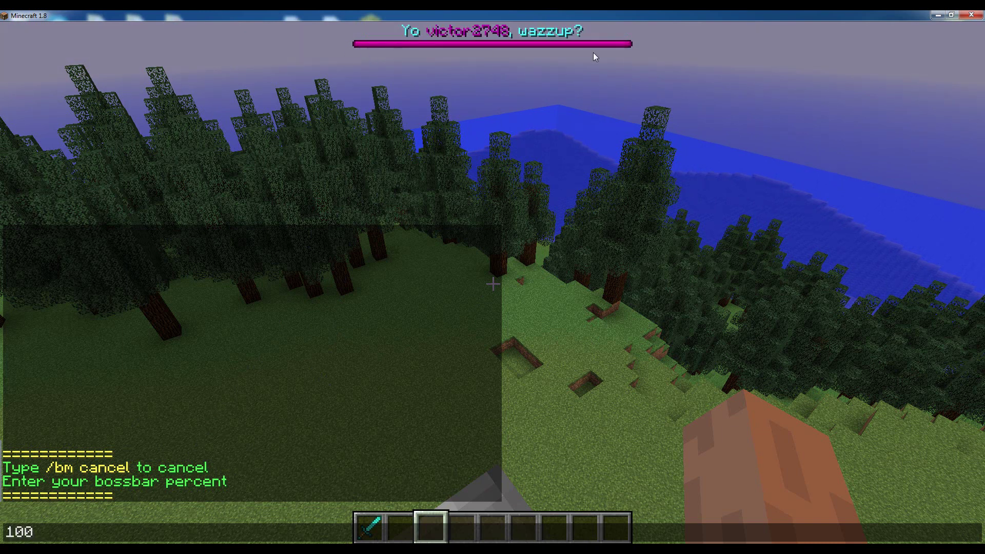
pyautogui.press('Return')
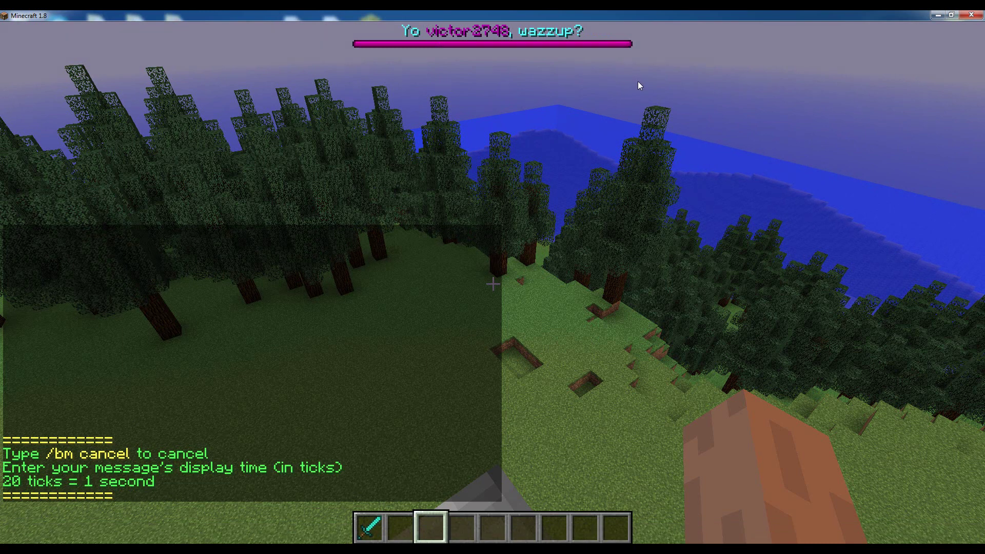
pyautogui.press('t')
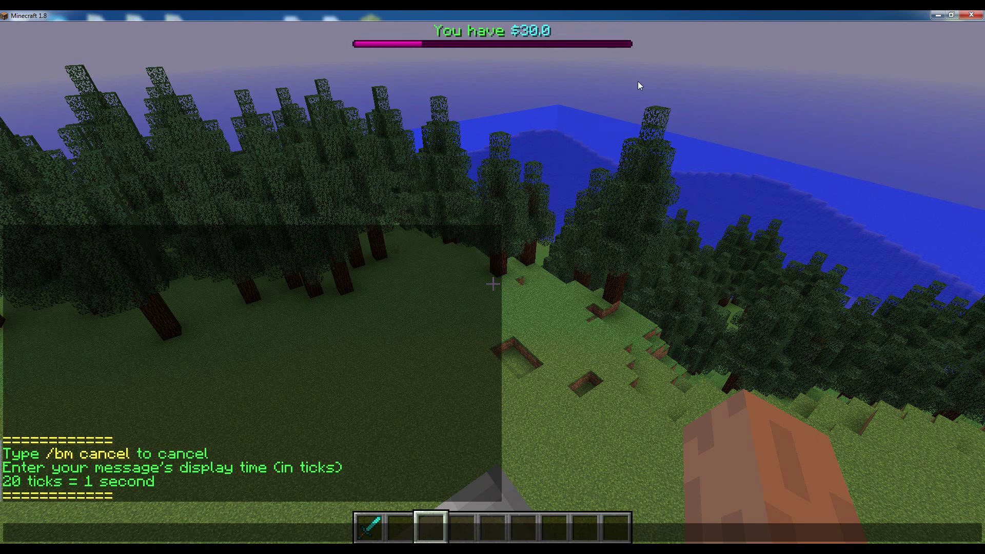
pyautogui.write('100')
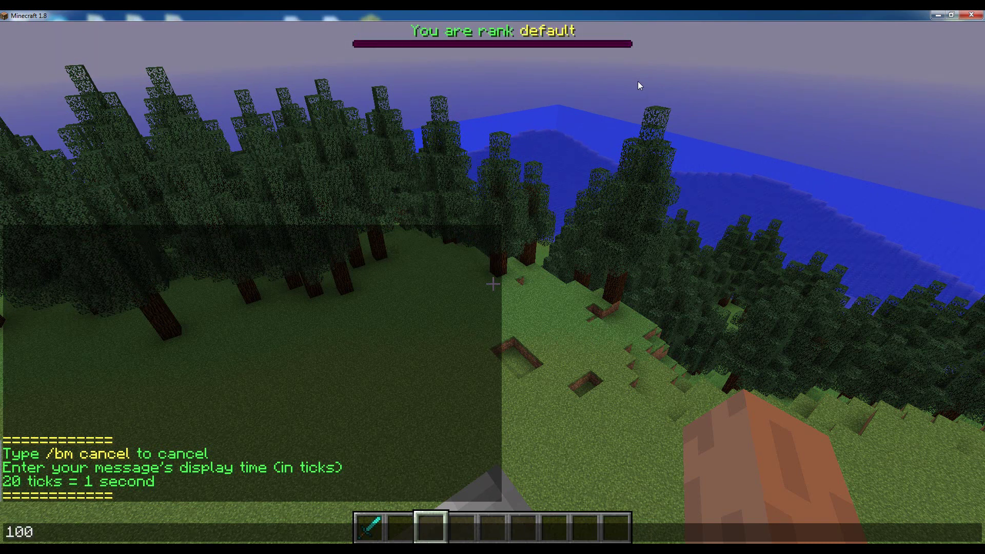
pyautogui.press('Return')
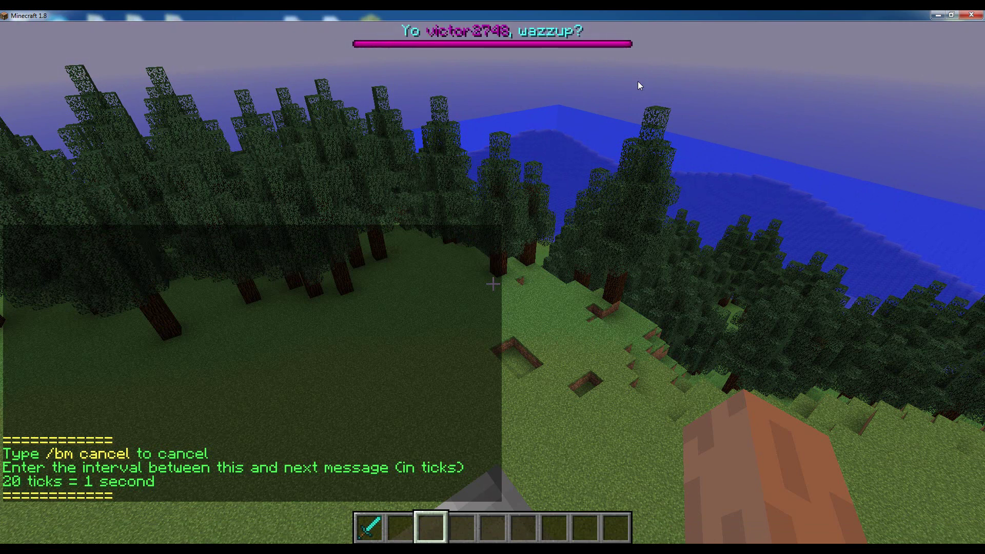
pyautogui.write('t')
pyautogui.write('0')
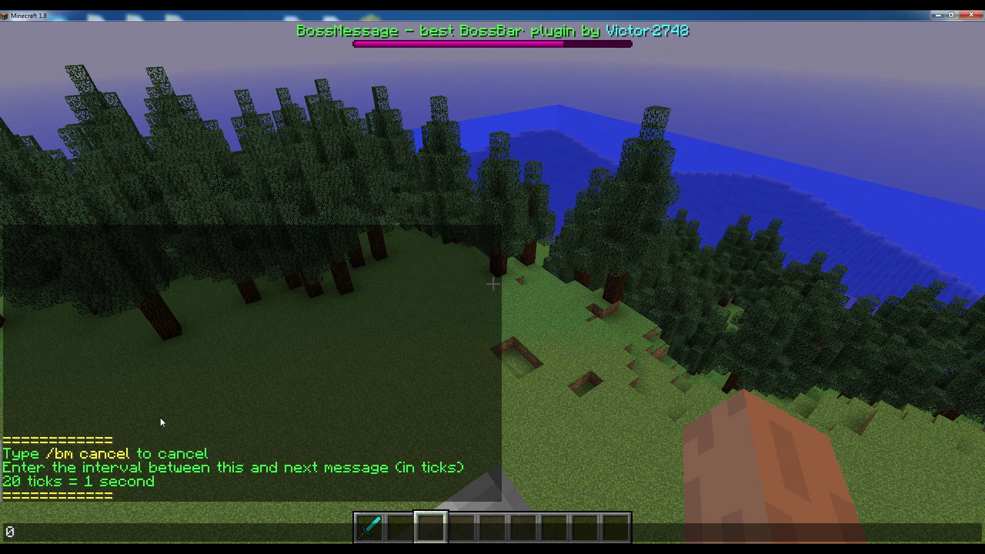
pyautogui.press('Return')
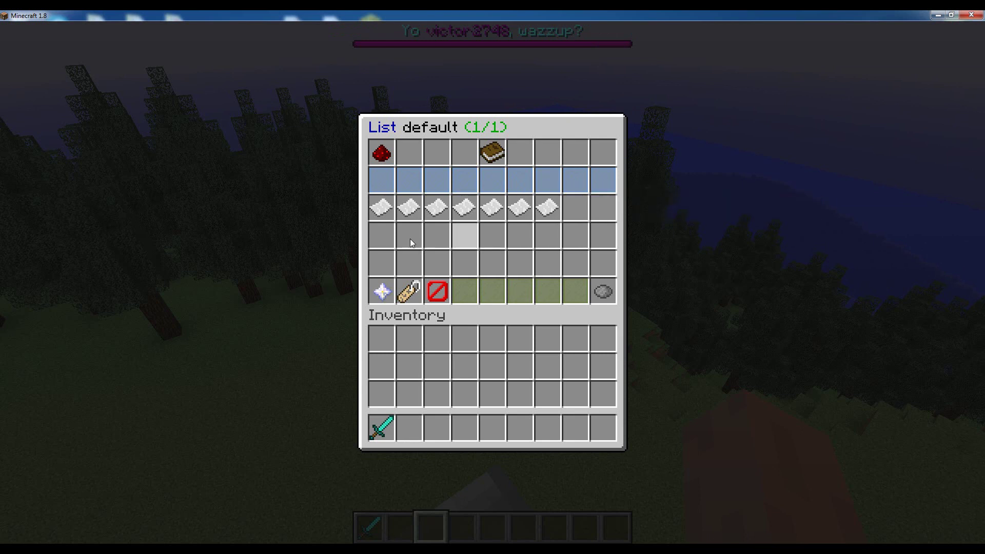
pyautogui.click(548, 207)
pyautogui.click(381, 152)
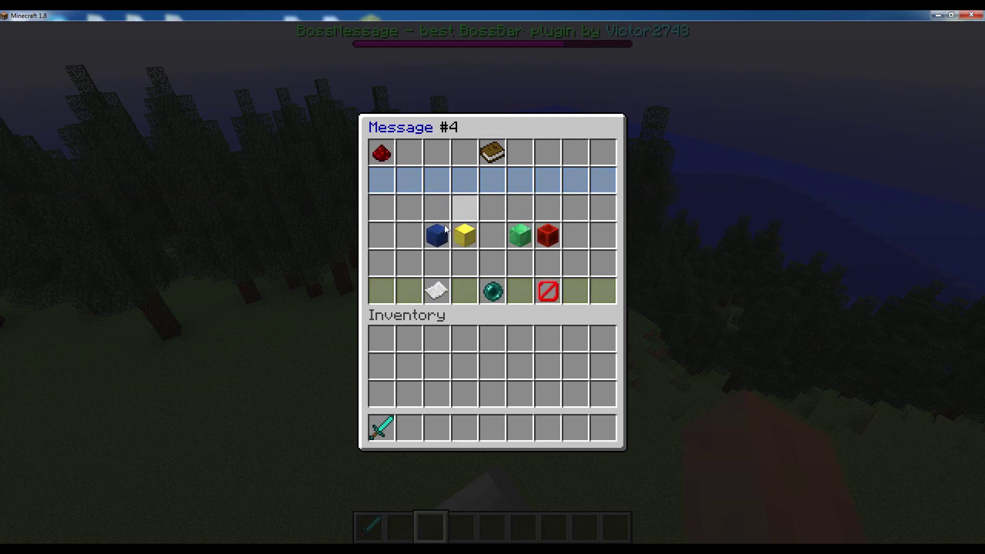
pyautogui.click(465, 210)
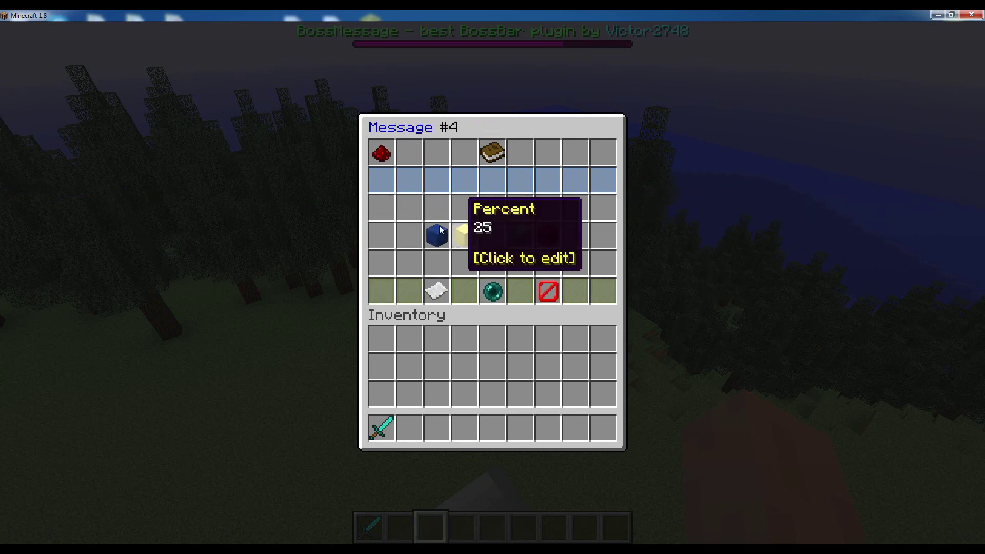
pyautogui.click(391, 161)
# Open message #7 in the default list and change its text to "&cHello World!".
pyautogui.click(547, 209)
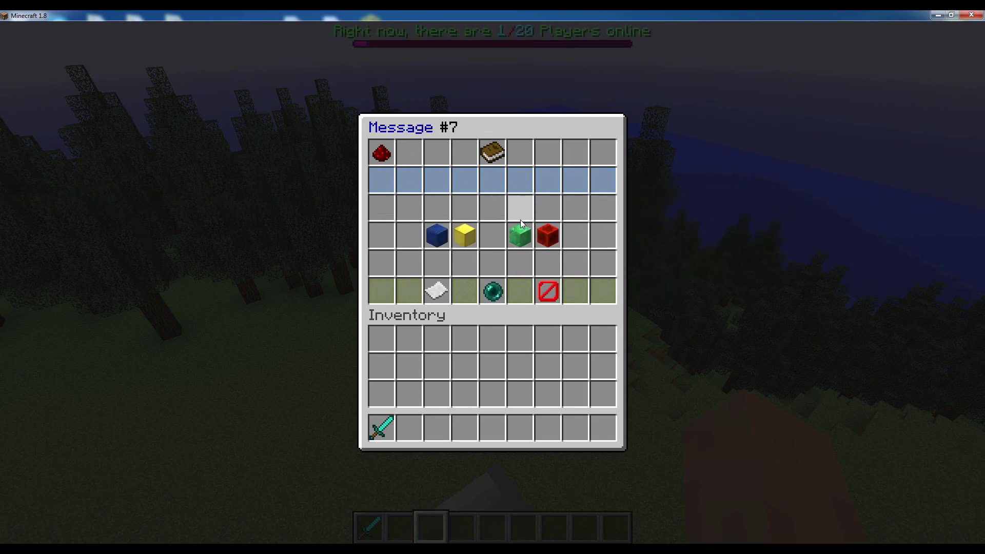
pyautogui.click(465, 230)
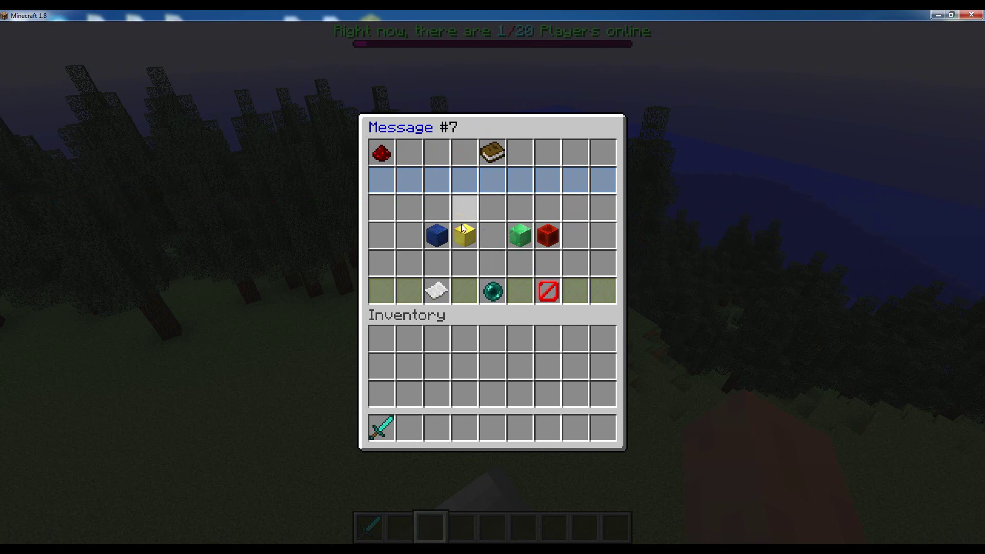
pyautogui.click(434, 230)
pyautogui.write('t')
pyautogui.write('&')
pyautogui.write('cHell')
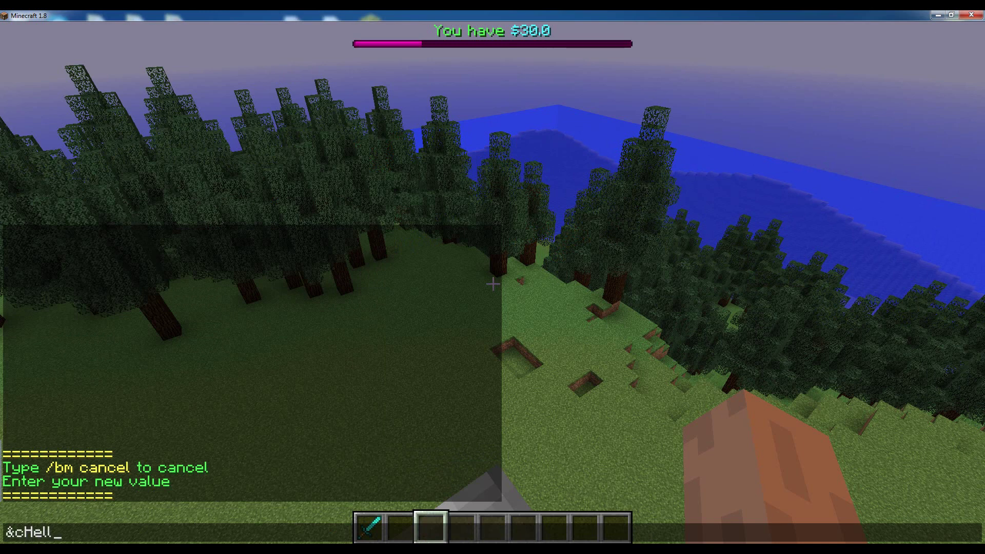
pyautogui.write('o World')
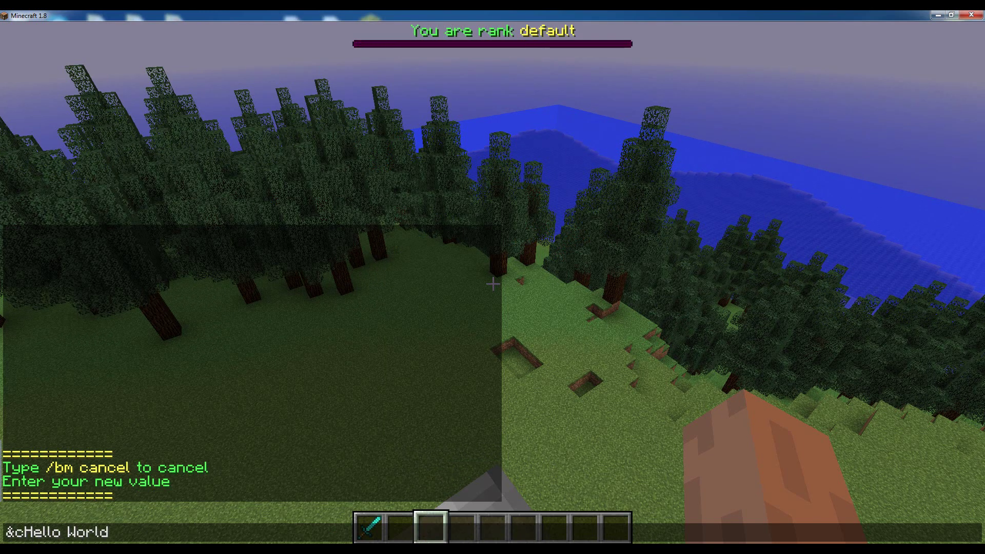
pyautogui.write('!')
pyautogui.press('Return')
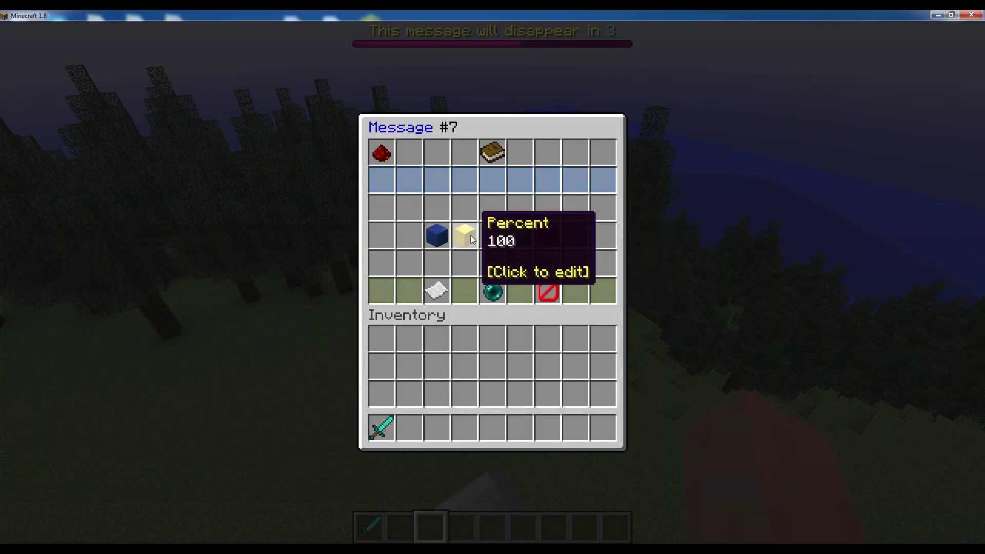
# Set the bossbar percent of message #7 to 50.
pyautogui.click(471, 239)
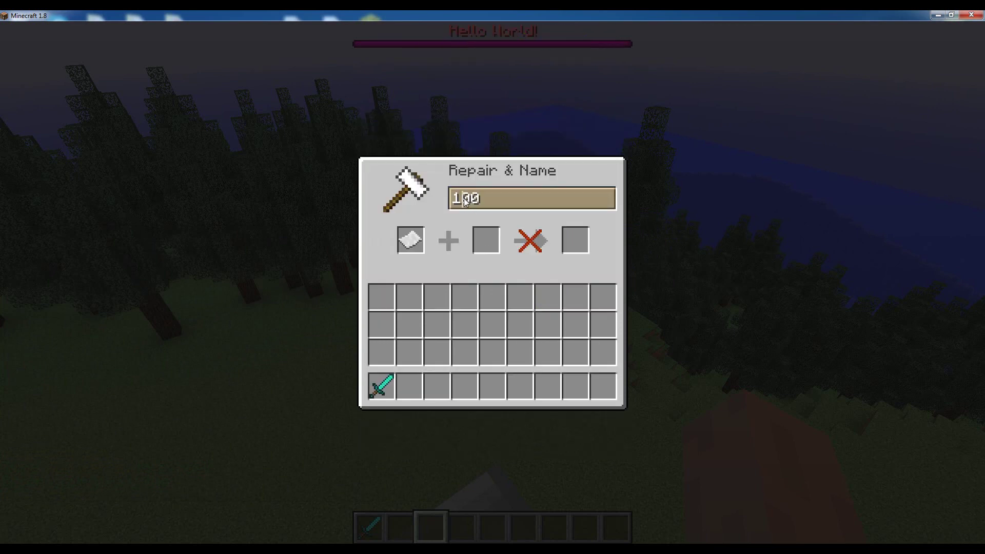
pyautogui.press('BackSpace')
pyautogui.write('50')
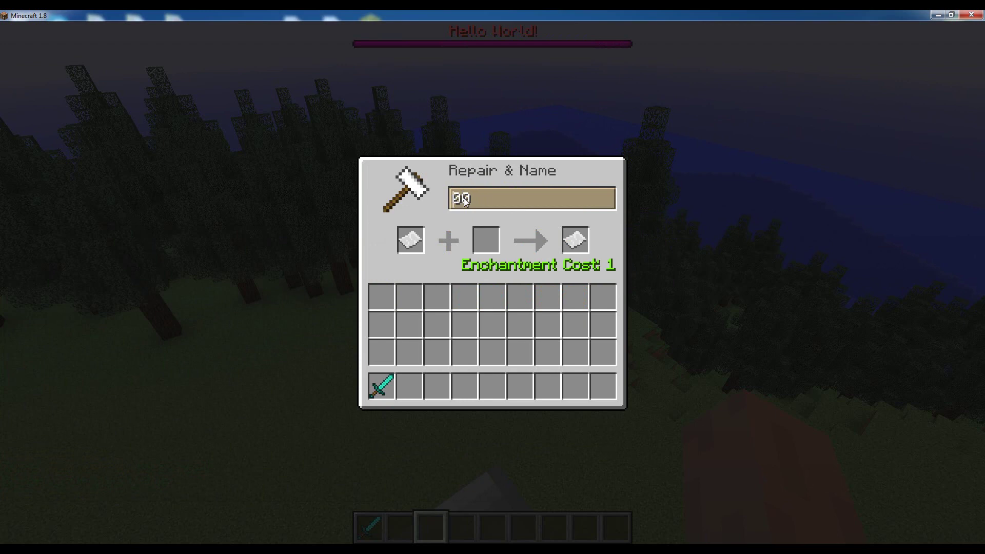
pyautogui.write('5')
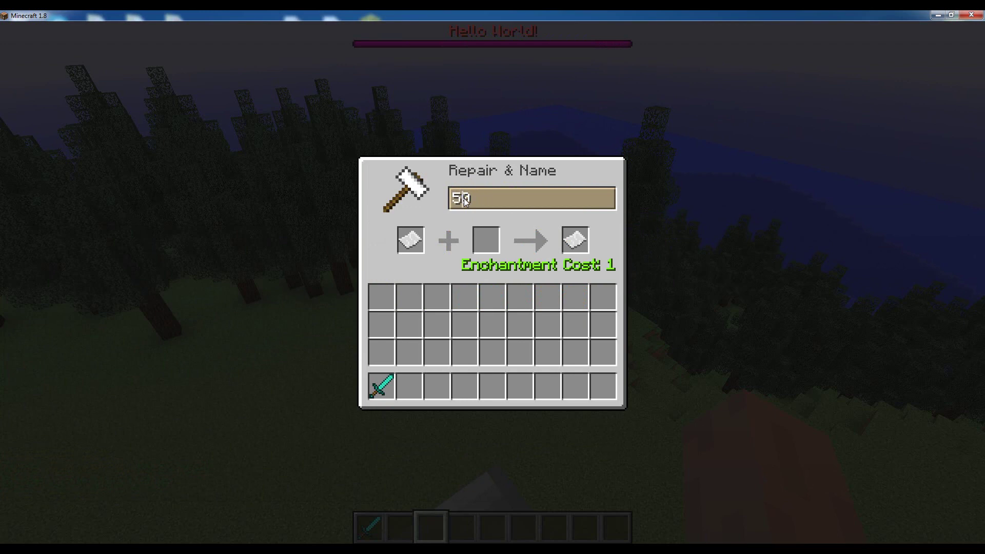
pyautogui.click(574, 241)
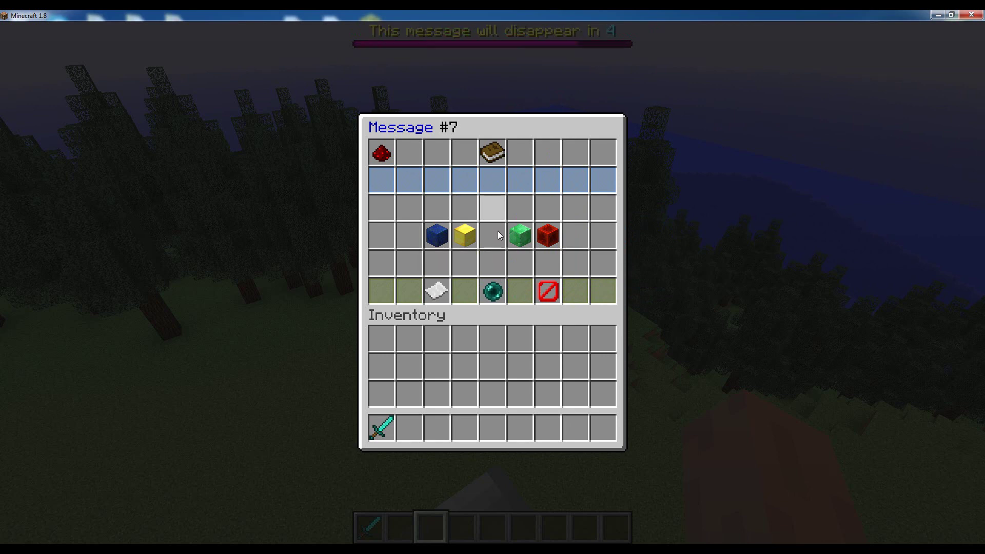
pyautogui.click(538, 239)
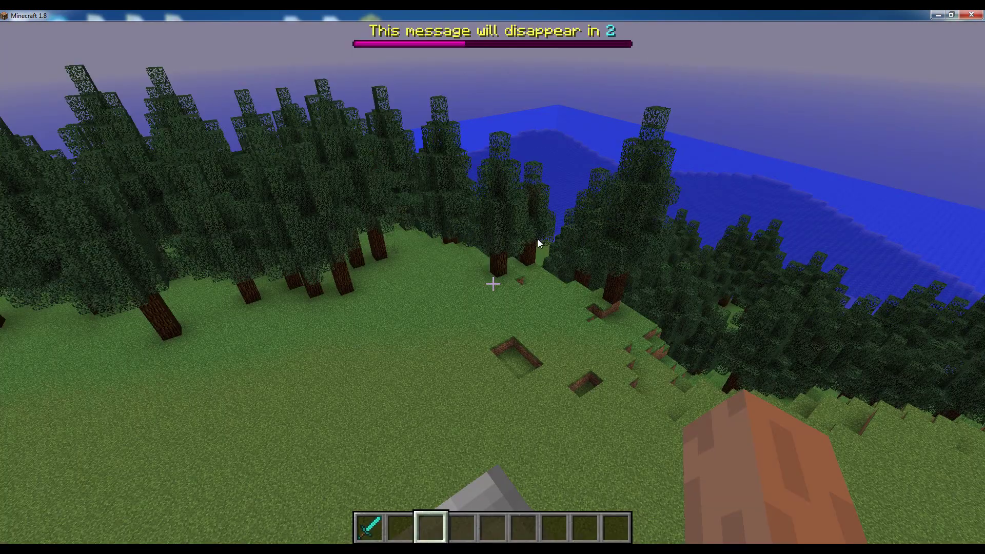
pyautogui.press('t')
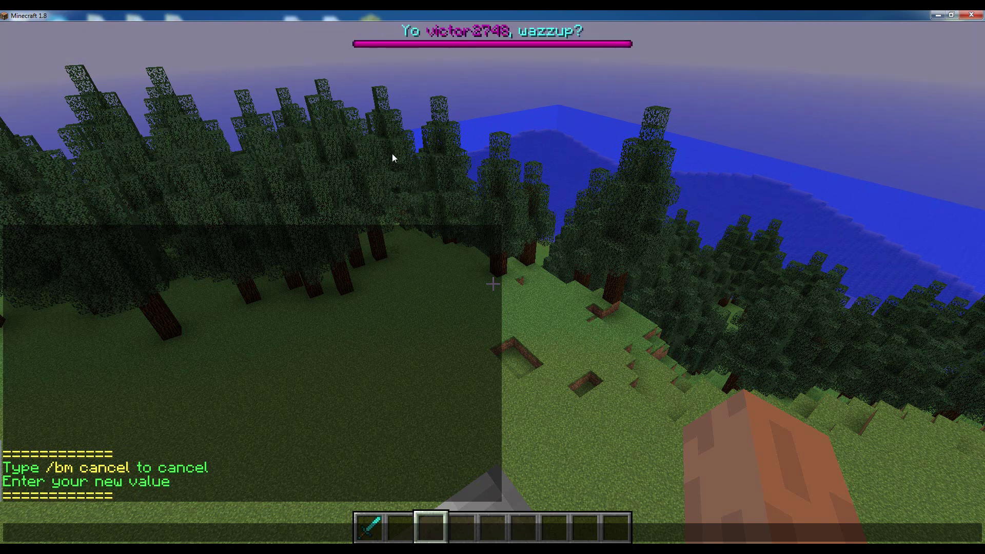
pyautogui.press('Escape')
# Return to the BossMessage Controller by rerunning /bm admingui from the chat history.
pyautogui.press('t')
pyautogui.write('&cHello World!')
pyautogui.hotkey('ctrl', 'a')
pyautogui.write('0')
pyautogui.press('Up')
pyautogui.press('Up')
pyautogui.press('Return')
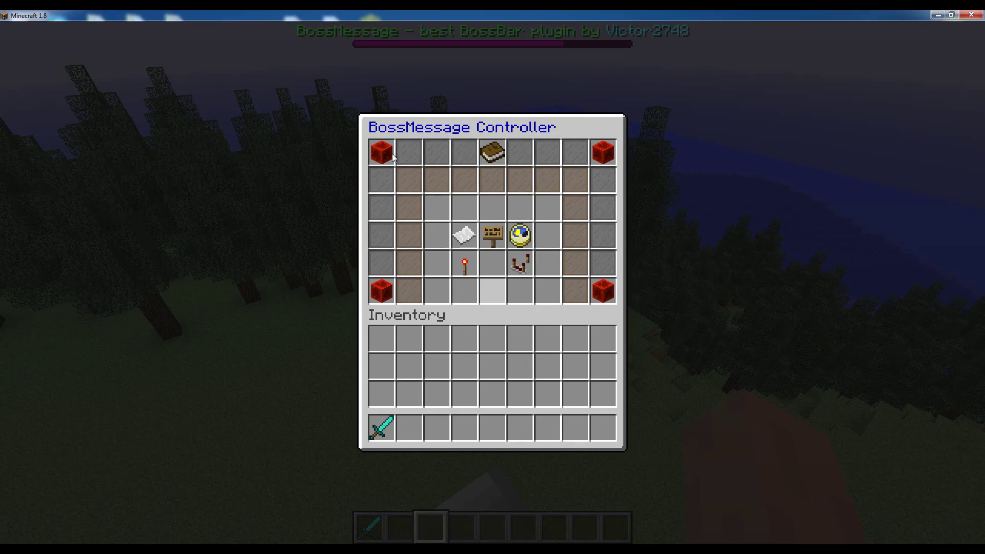
# Open message #7 "Hello World!" in the AutoMessager's default list, delete it and confirm the deletion.
pyautogui.click(468, 235)
pyautogui.click(393, 211)
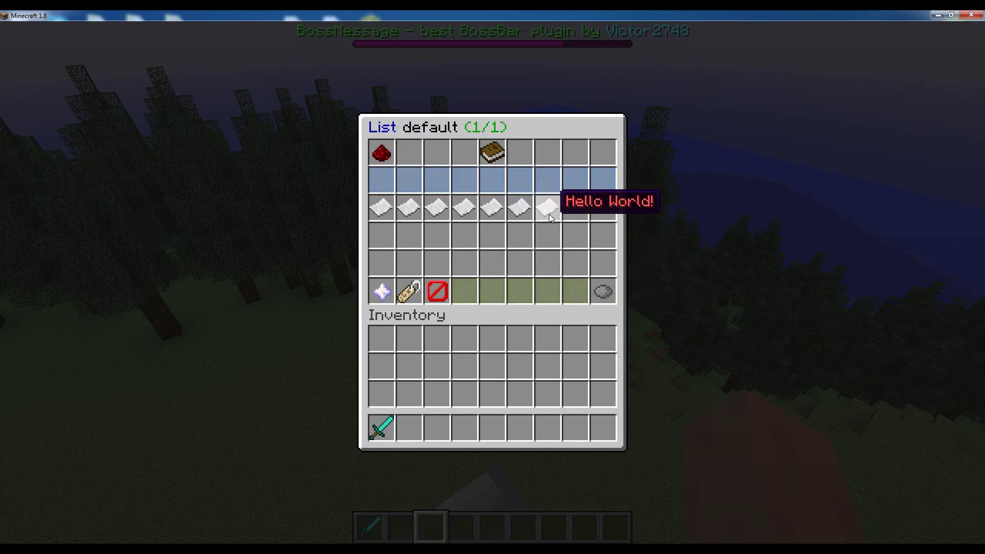
pyautogui.click(548, 210)
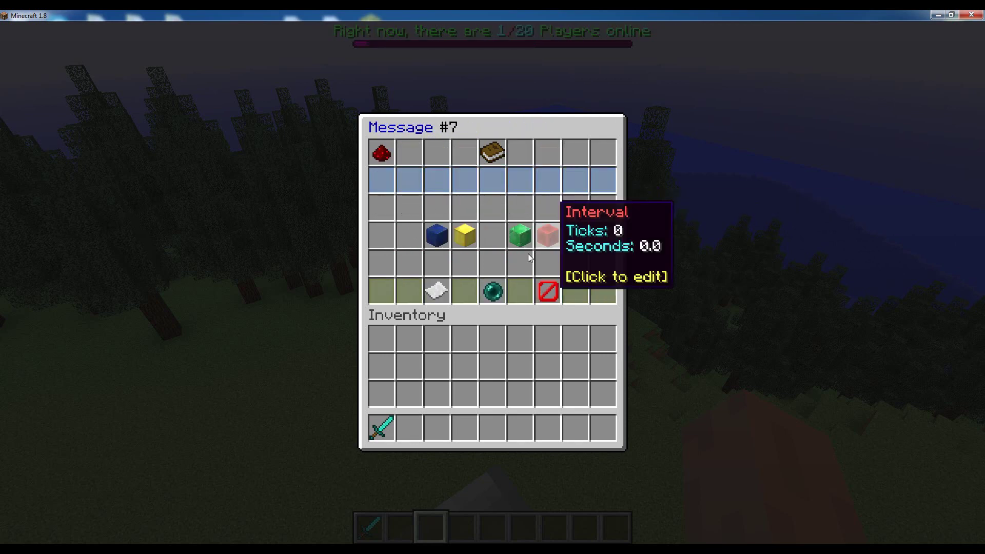
pyautogui.click(548, 290)
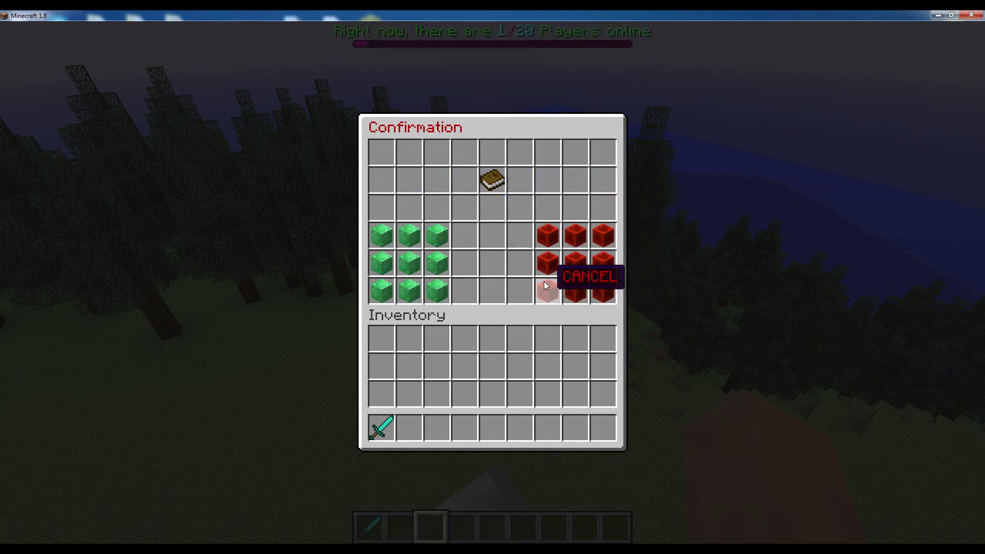
pyautogui.click(423, 265)
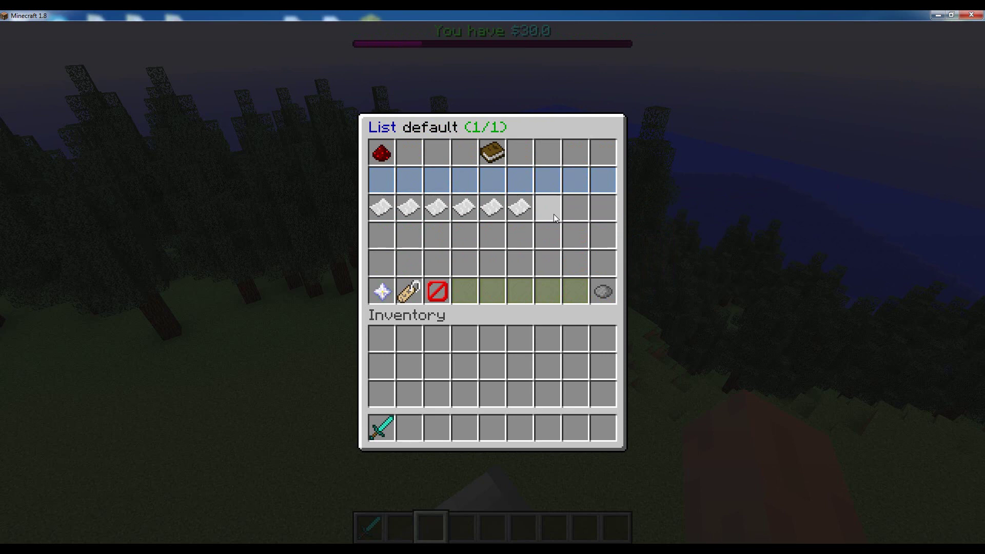
# Go back to the AutoMessager overview and create a new message list named "donators".
pyautogui.click(385, 163)
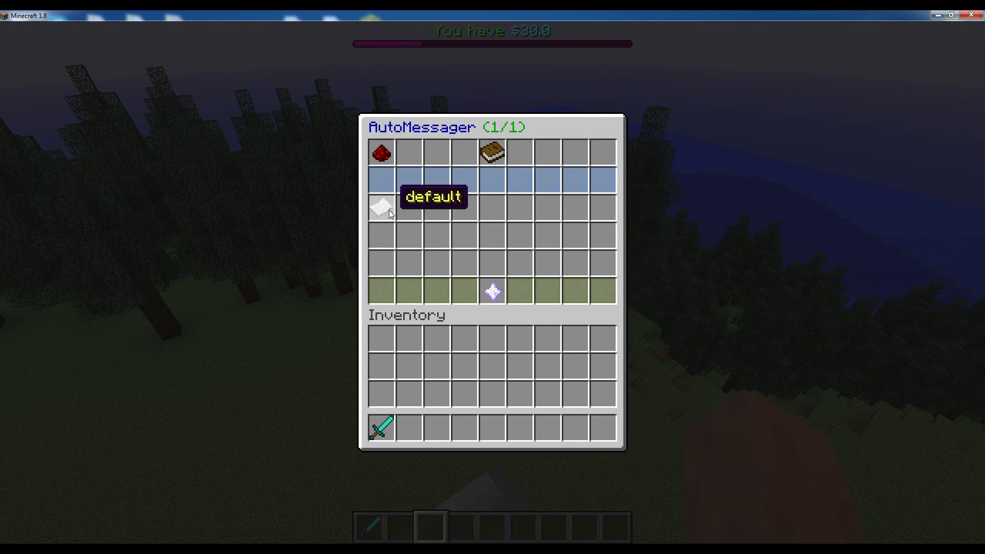
pyautogui.click(495, 292)
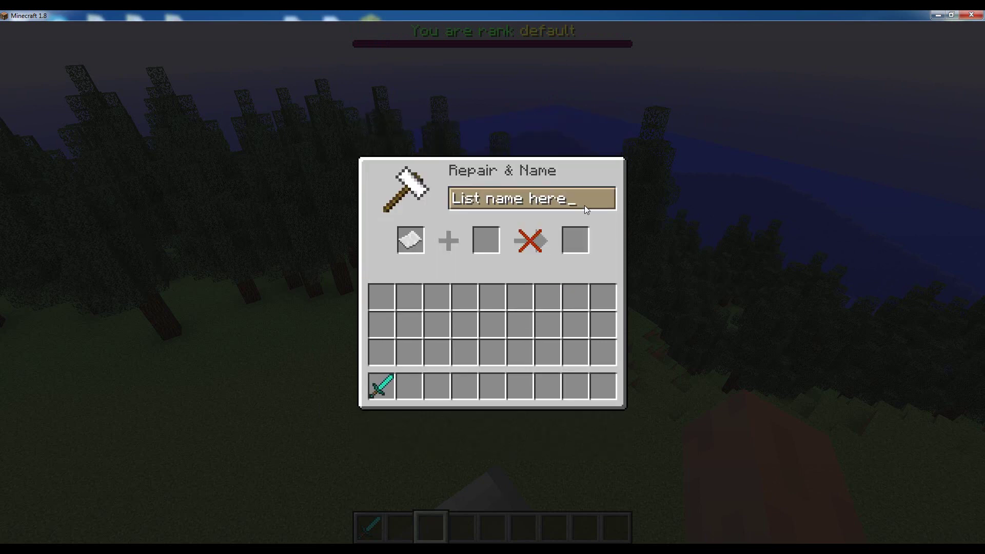
pyautogui.press('BackSpace')
pyautogui.press('BackSpace')
pyautogui.press('BackSpace')
pyautogui.press('BackSpace')
pyautogui.press('BackSpace')
pyautogui.press('BackSpace')
pyautogui.press('BackSpace')
pyautogui.press('BackSpace')
pyautogui.press('BackSpace')
pyautogui.press('BackSpace')
pyautogui.press('BackSpace')
pyautogui.press('BackSpace')
pyautogui.press('BackSpace')
pyautogui.press('BackSpace')
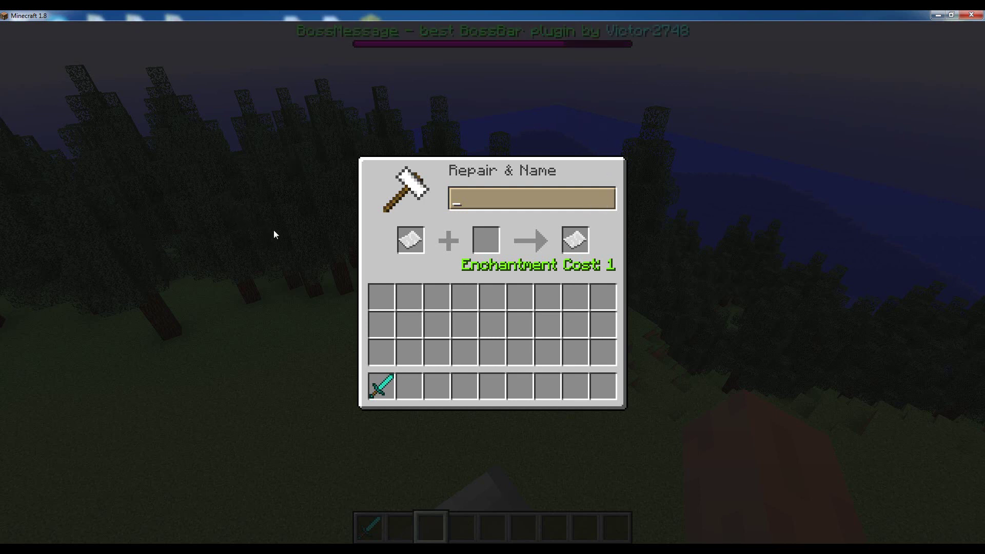
pyautogui.write('donators')
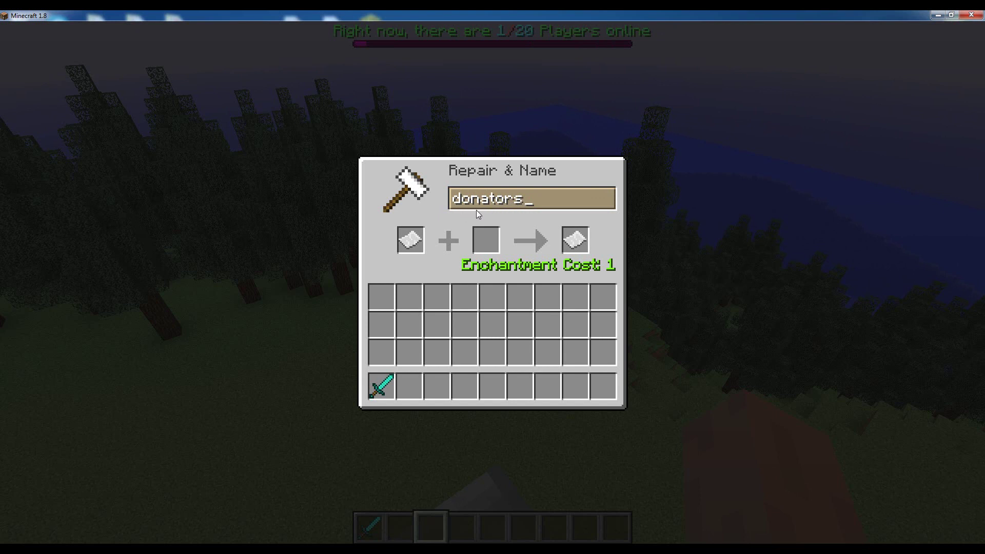
pyautogui.click(579, 236)
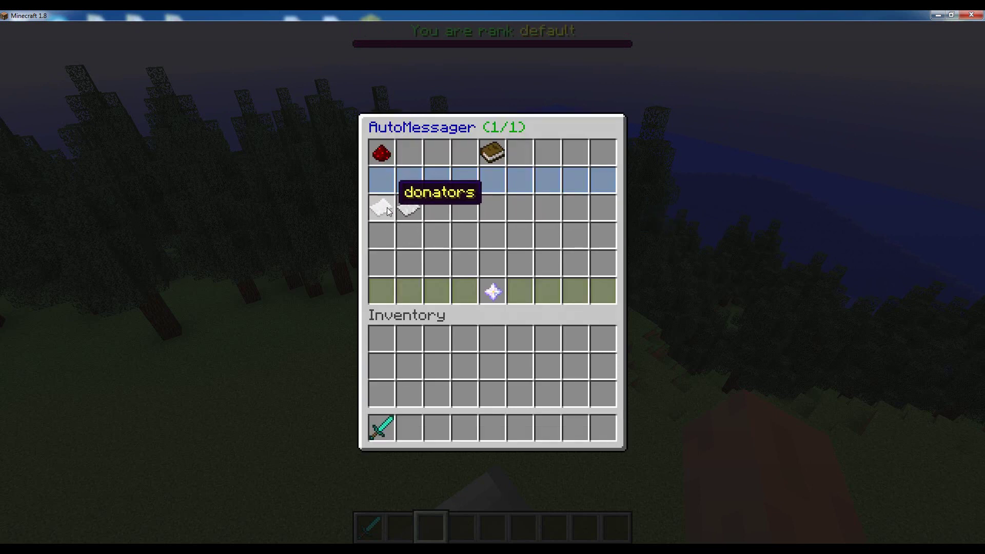
# Open the donators list and add a new message with the text "&bThx 4 donatin!".
pyautogui.click(386, 209)
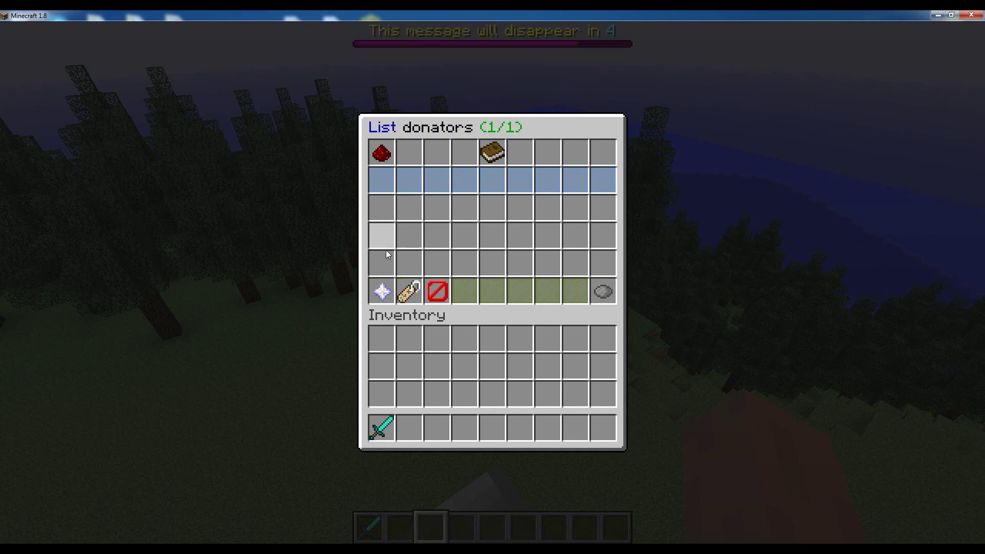
pyautogui.click(382, 292)
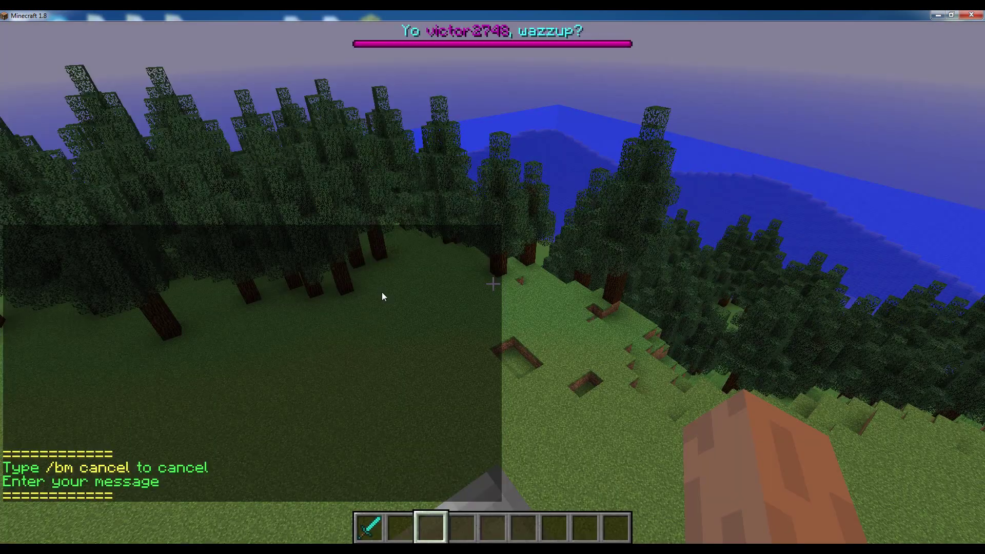
pyautogui.press('t')
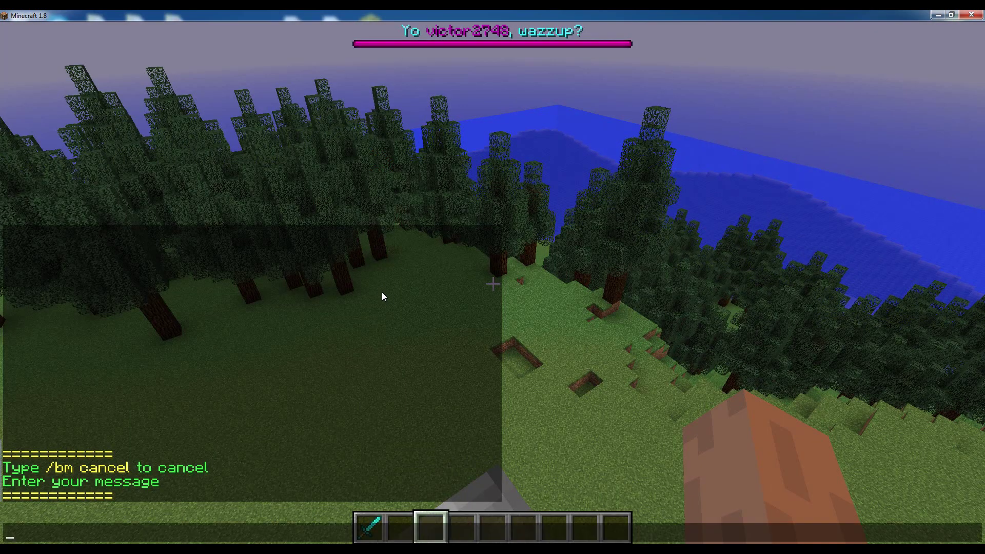
pyautogui.write('&bTh')
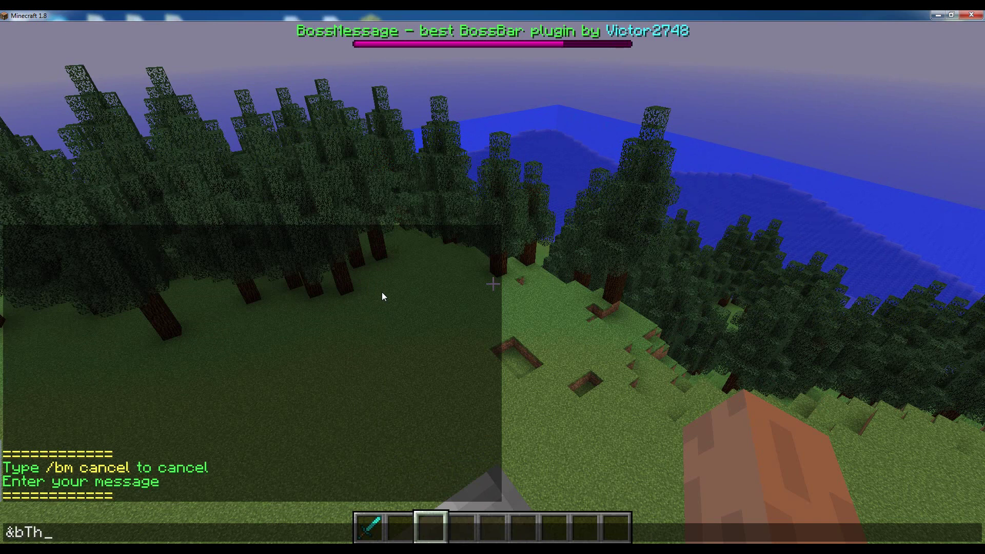
pyautogui.write('x 4 donatin!')
pyautogui.press('Return')
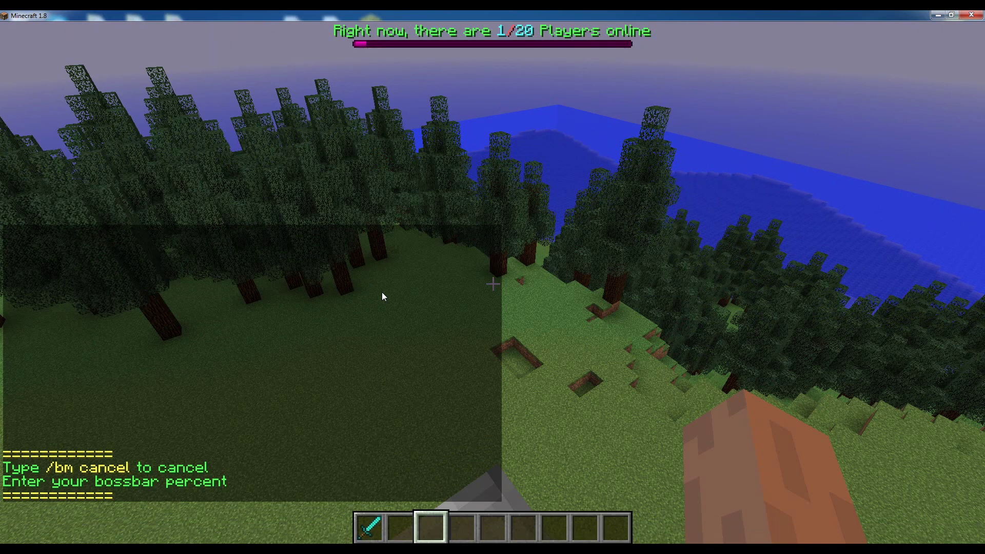
# Give the new donators message a bossbar percent of 100 and a display time of 100 ticks, and complete its interval entry.
pyautogui.write('t100')
pyautogui.press('Return')
pyautogui.write('t')
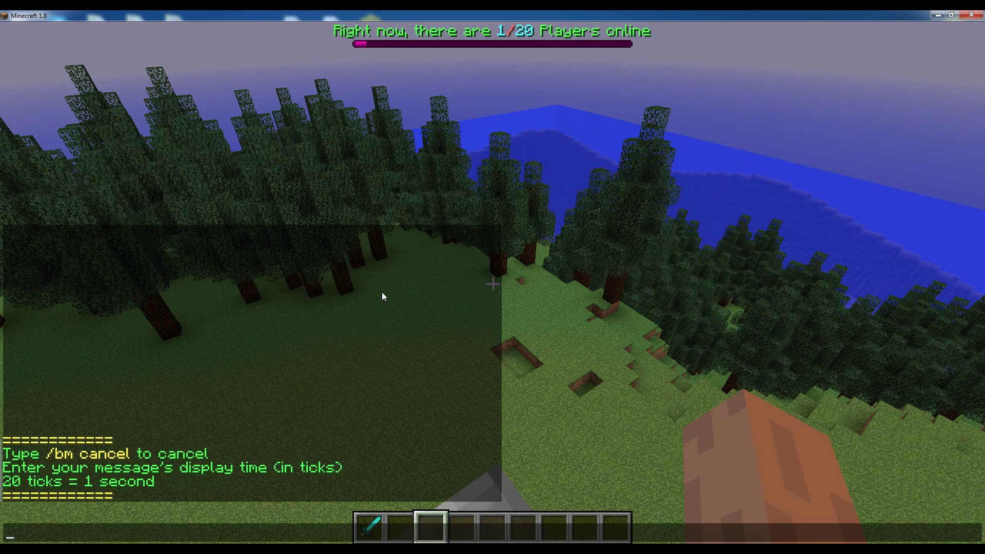
pyautogui.write('100')
pyautogui.press('Return')
pyautogui.press('t')
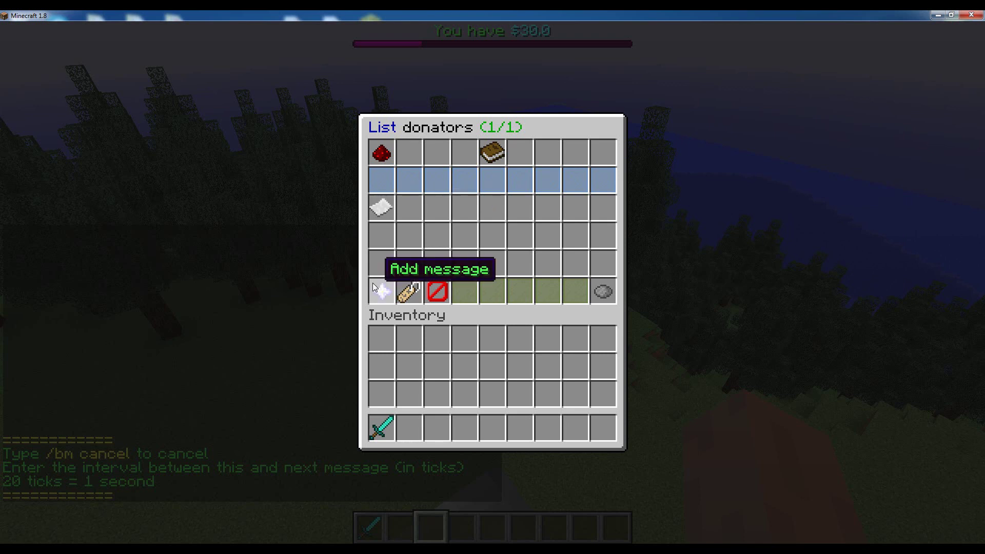
# Duplicate message #1 of the donators list and change the copy's text to "&cPlz donate some more :D".
pyautogui.click(388, 200)
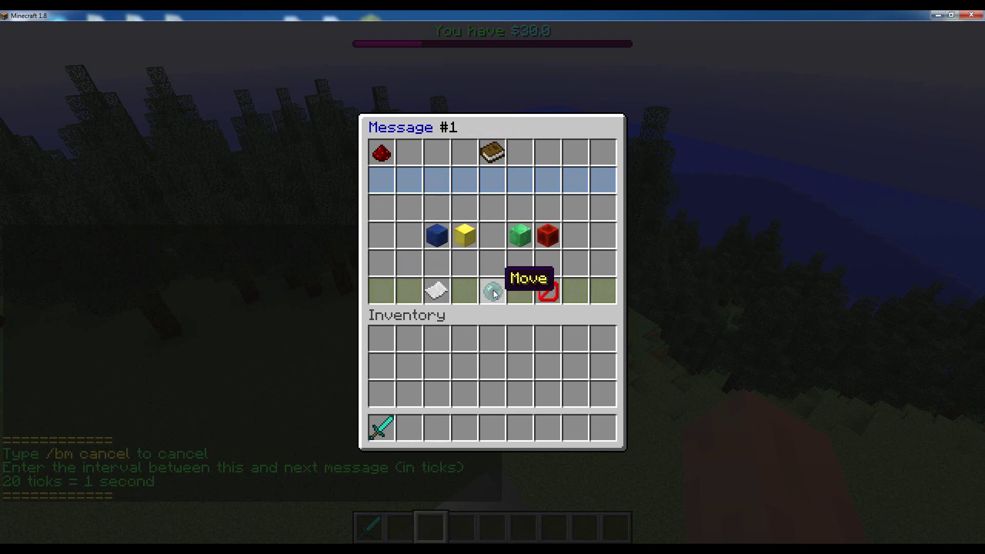
pyautogui.click(436, 290)
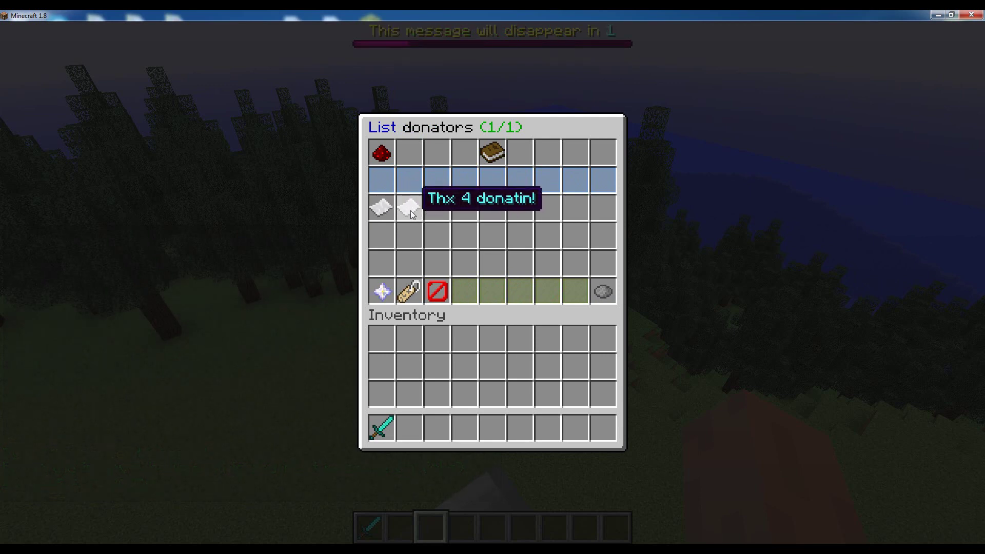
pyautogui.click(410, 210)
pyautogui.click(441, 234)
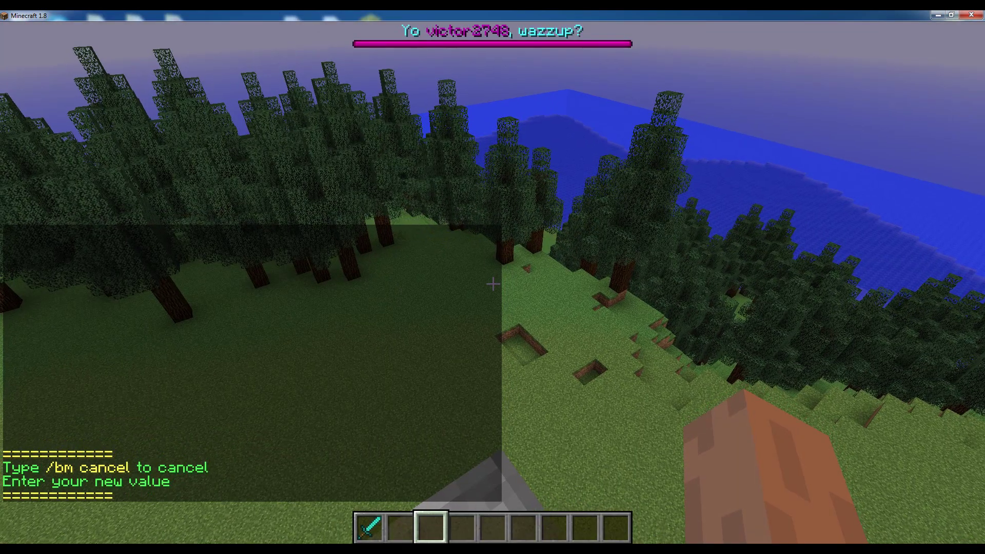
pyautogui.write('t&')
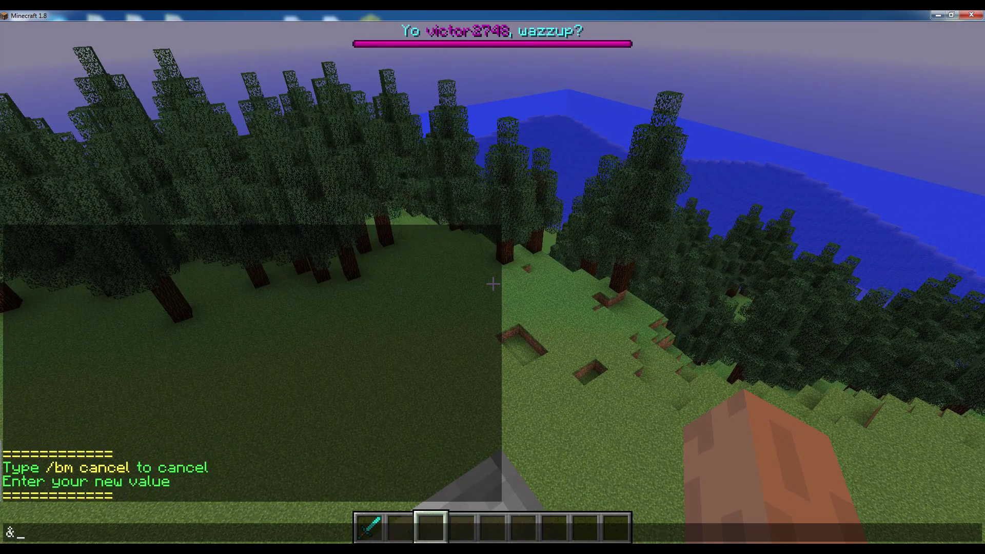
pyautogui.write('c')
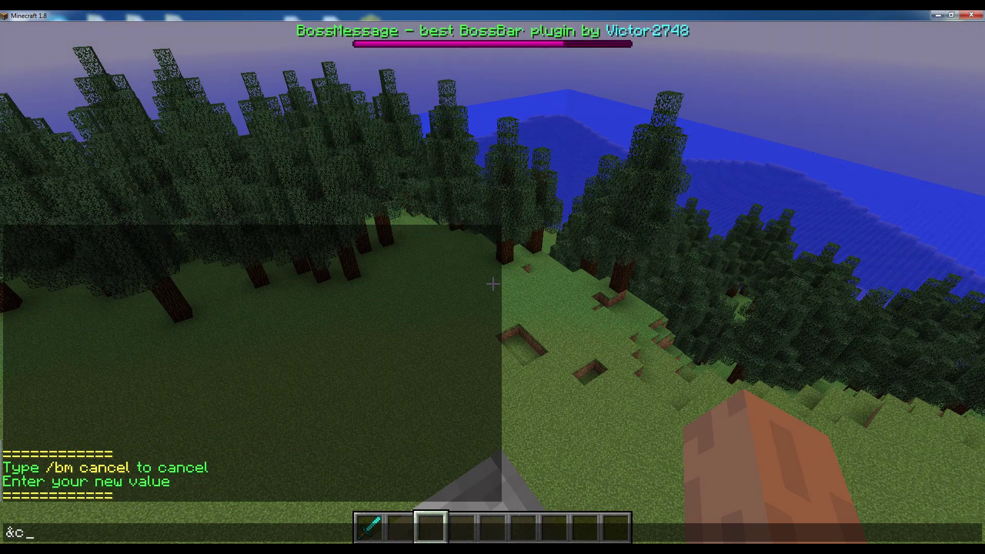
pyautogui.write('Plz donate some morr :D')
pyautogui.press('Return')
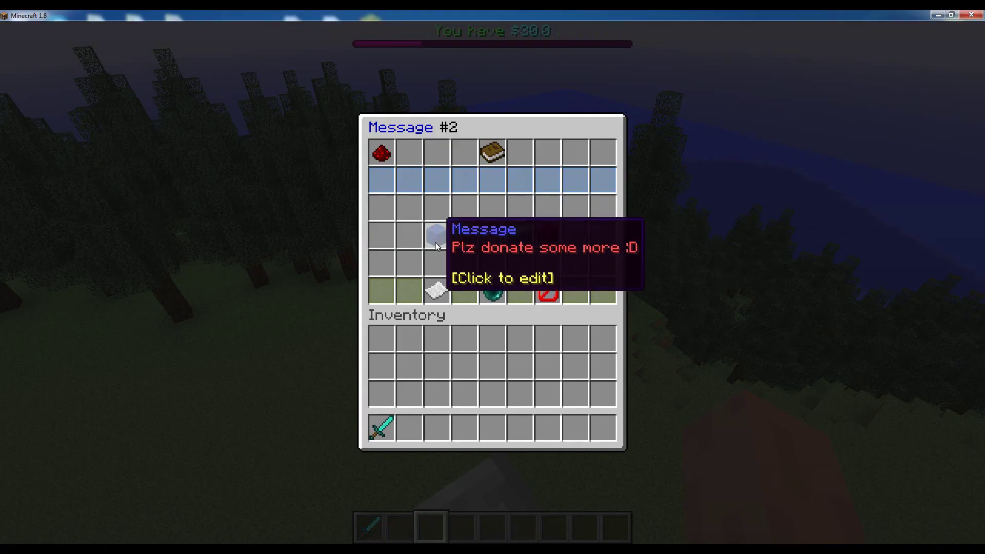
# Return from message #2 through the donators list to the AutoMessager overview.
pyautogui.click(381, 153)
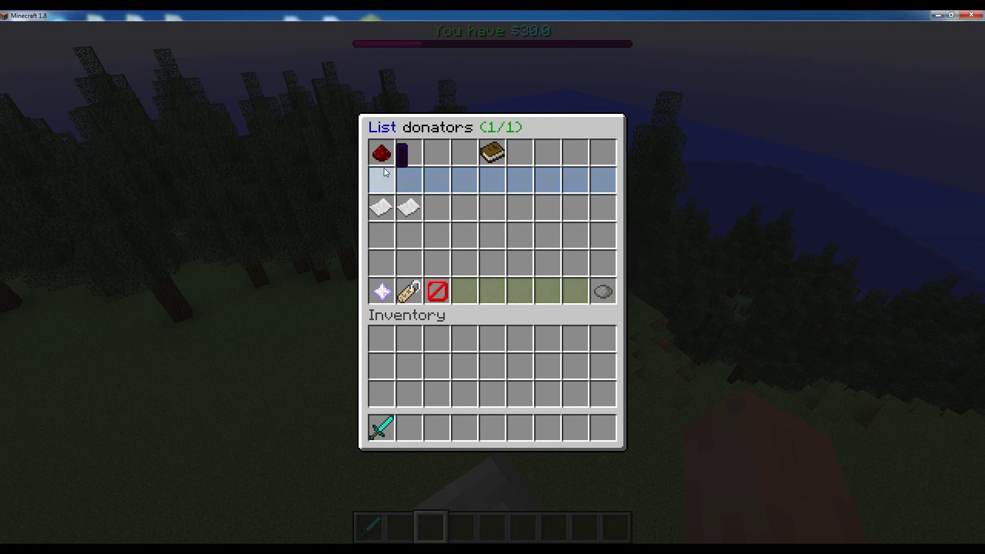
pyautogui.click(381, 153)
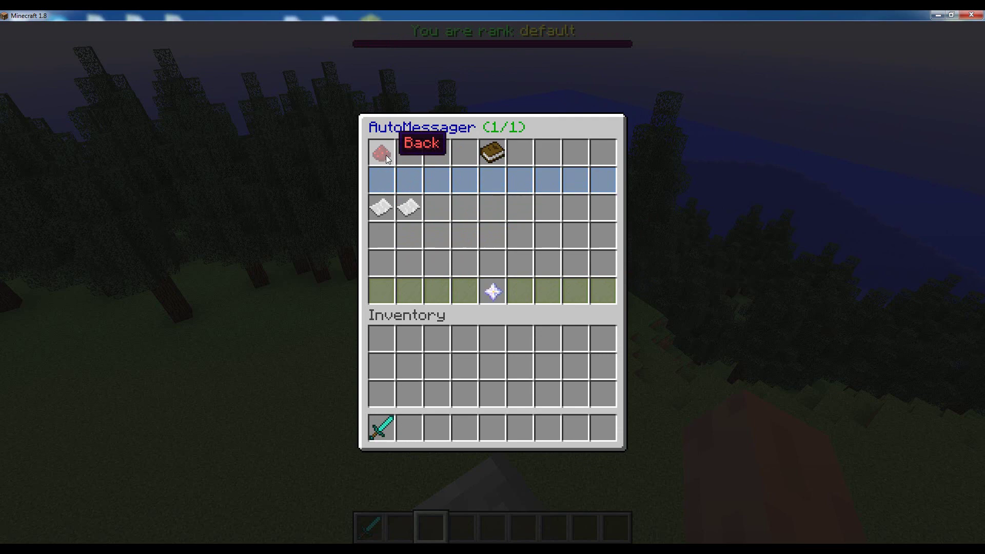
pyautogui.click(421, 219)
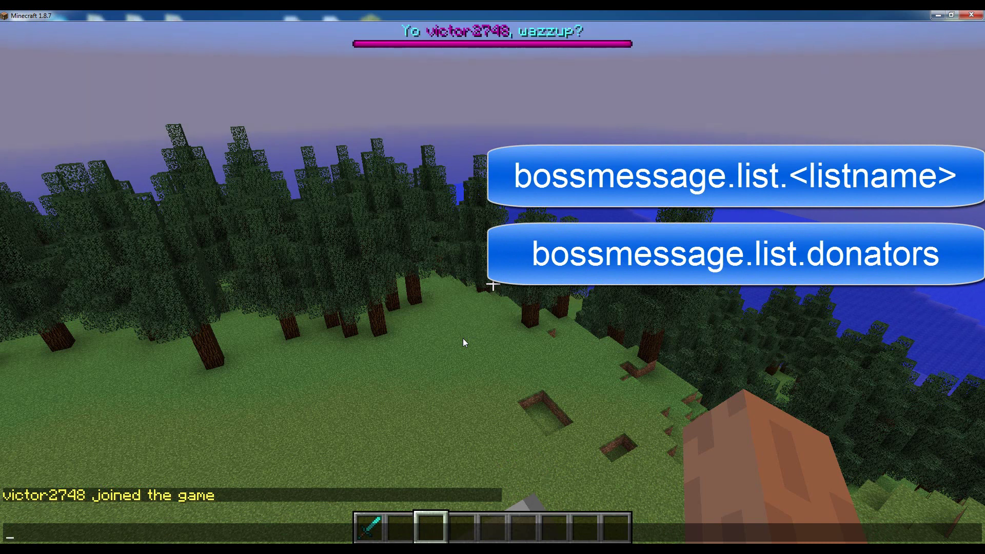
# Grant the player the permission bossmessage.list.donators with the /pex user add command.
pyautogui.write('pex usr')
pyautogui.press('BackSpace')
pyautogui.write('er victor2748')
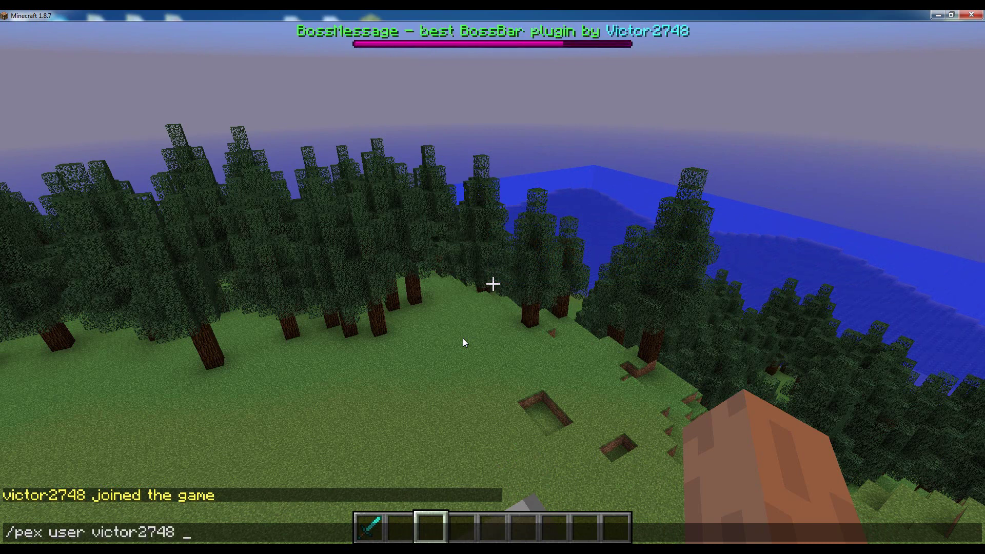
pyautogui.write(' add bossmessage')
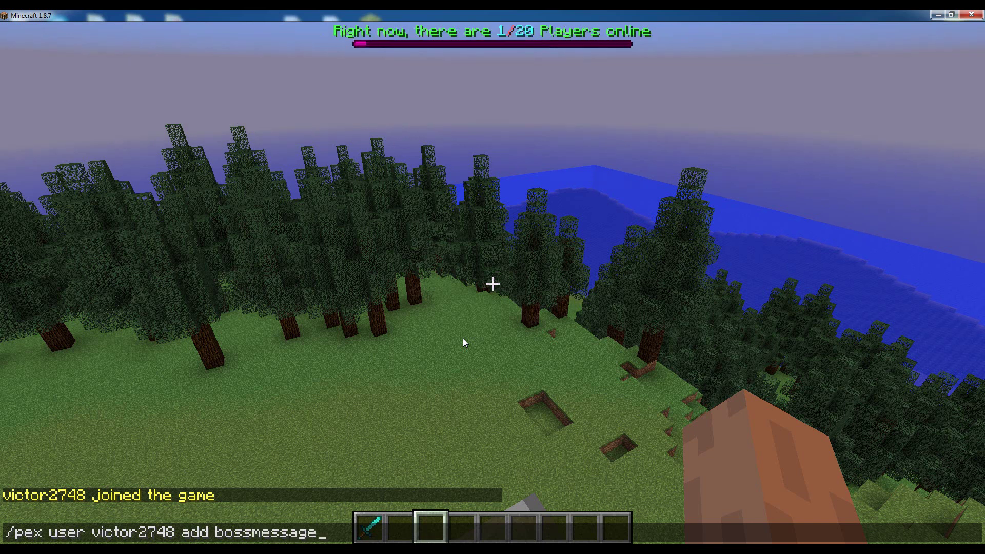
pyautogui.write('.list.donators')
pyautogui.press('Return')
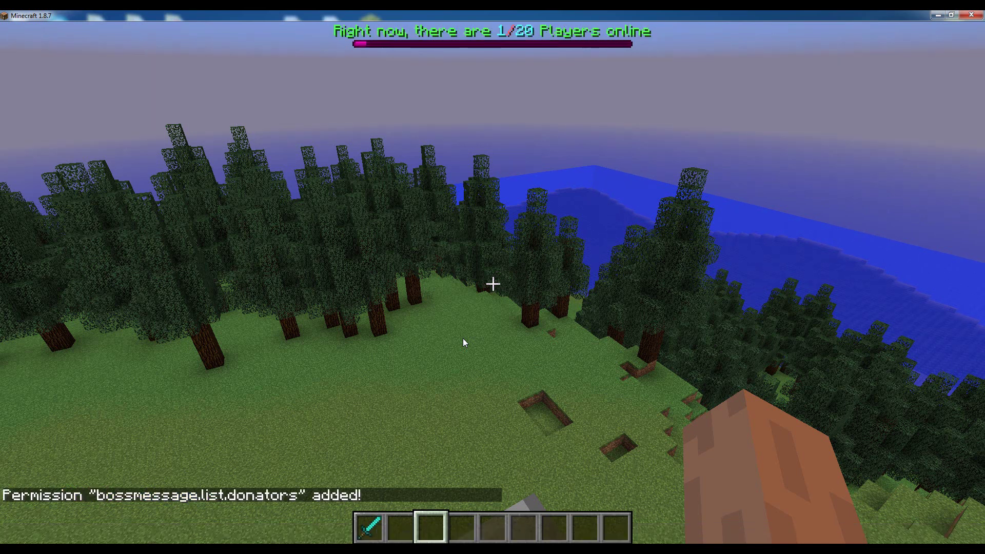
# Negate the player's default list permission by adding -bossmessage.list.default with the /pex user add command.
pyautogui.press('t')
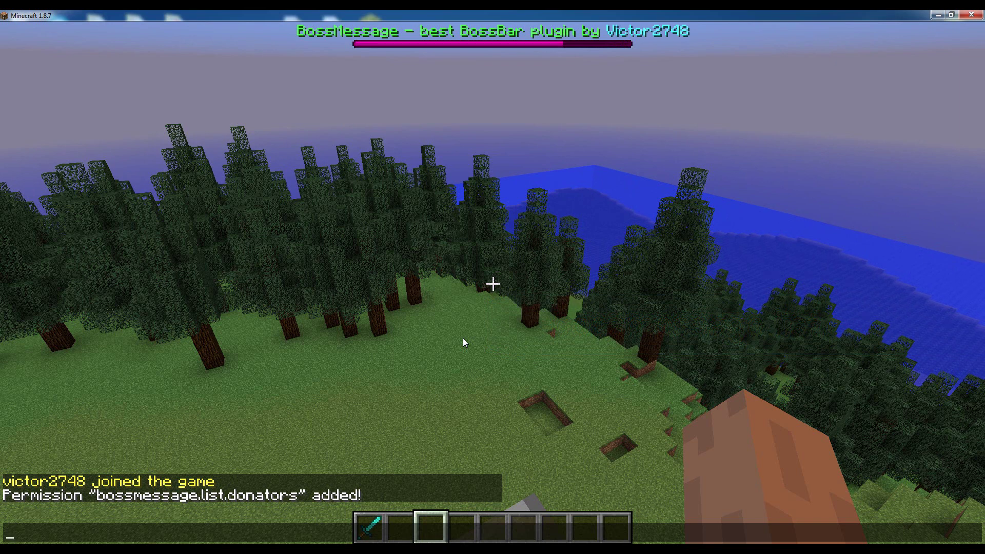
pyautogui.write('/pex u')
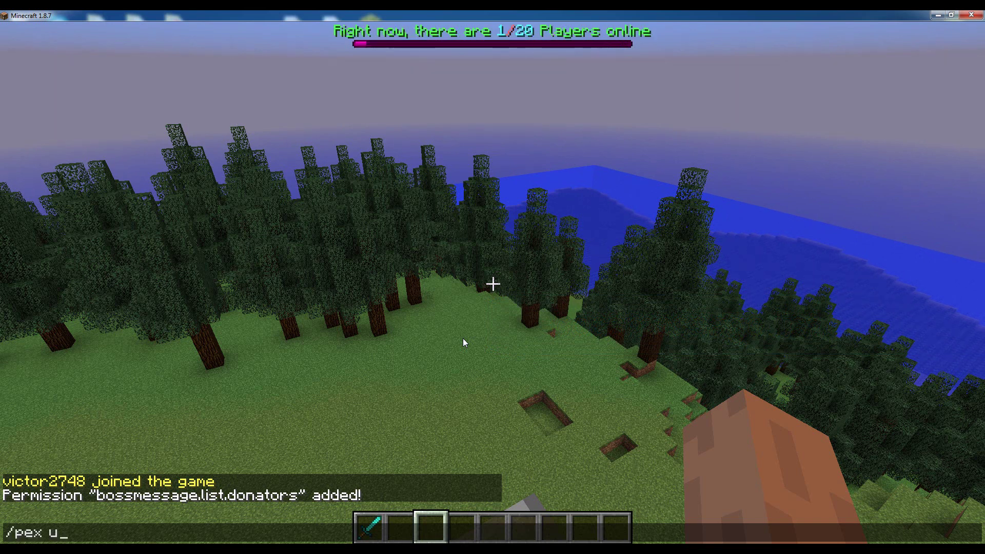
pyautogui.write('ser victor2748')
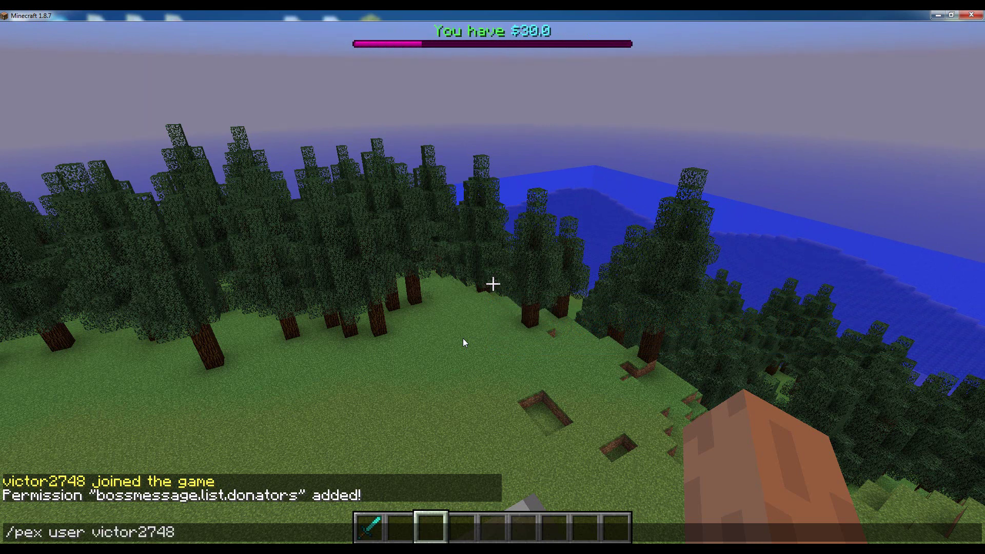
pyautogui.write(' add -')
pyautogui.write('voss')
pyautogui.press('BackSpace')
pyautogui.press('BackSpace')
pyautogui.press('BackSpace')
pyautogui.press('BackSpace')
pyautogui.write('bossm')
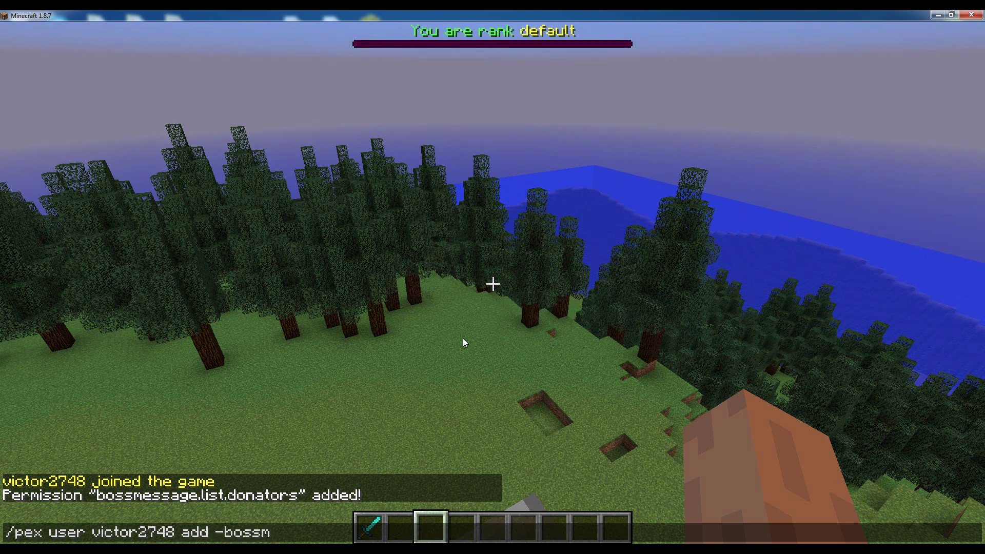
pyautogui.write('essage.l')
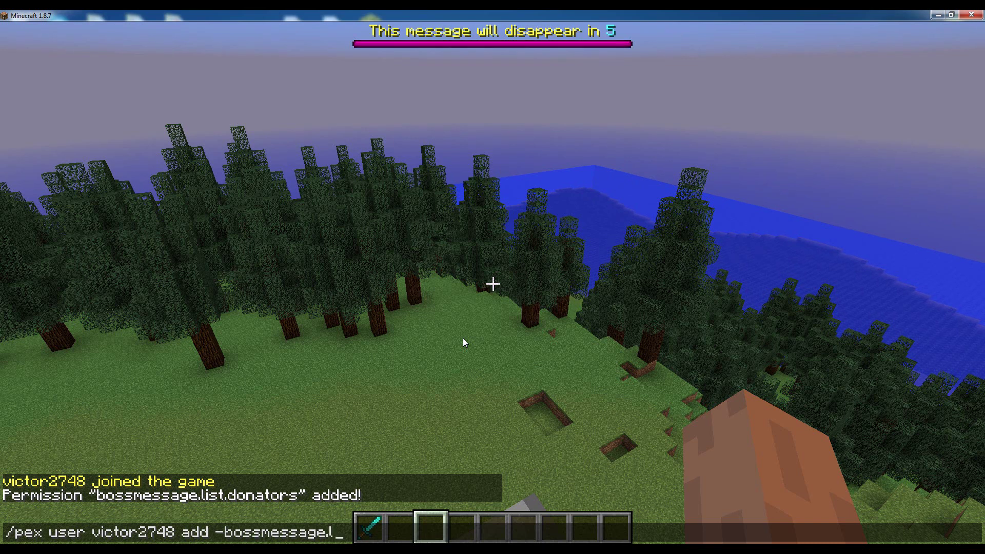
pyautogui.write('ist.default')
pyautogui.press('Return')
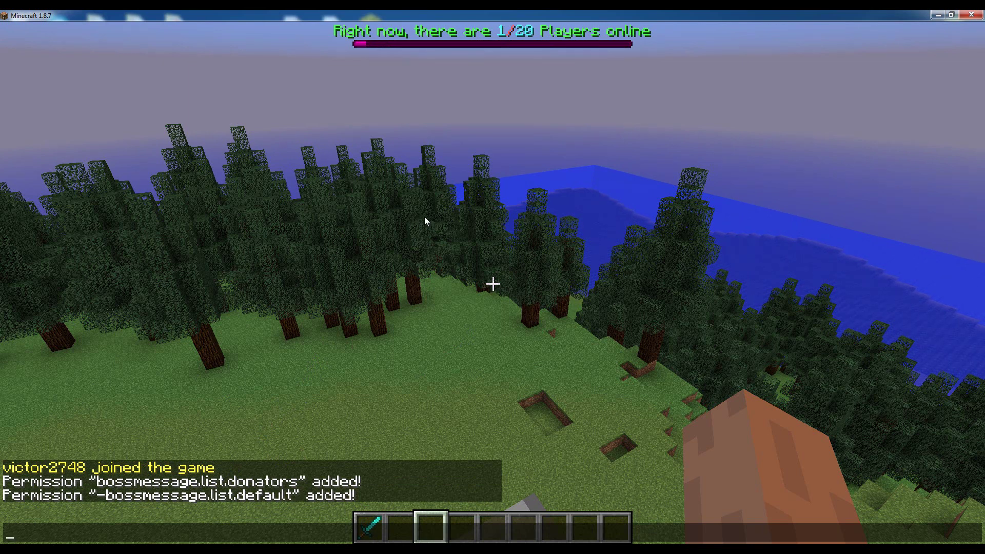
# Reload the server with the /reload command and reopen the chat.
pyautogui.press('Escape')
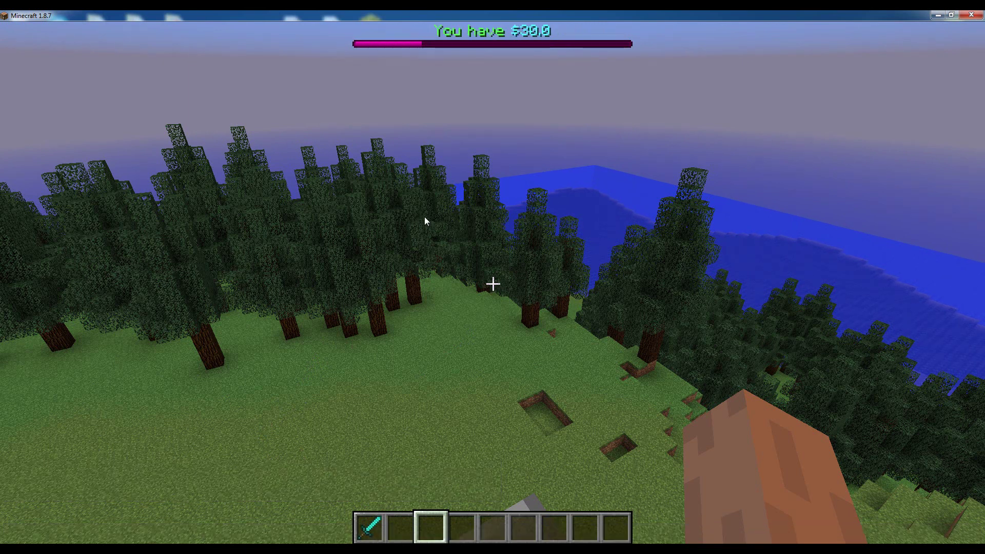
pyautogui.press('/')
pyautogui.write('reload')
pyautogui.press('Return')
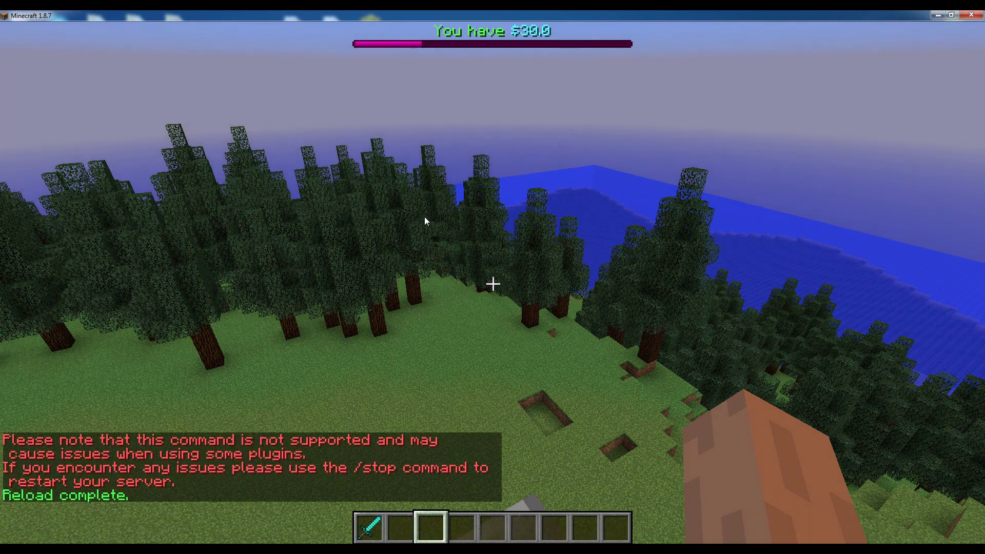
pyautogui.press('t')
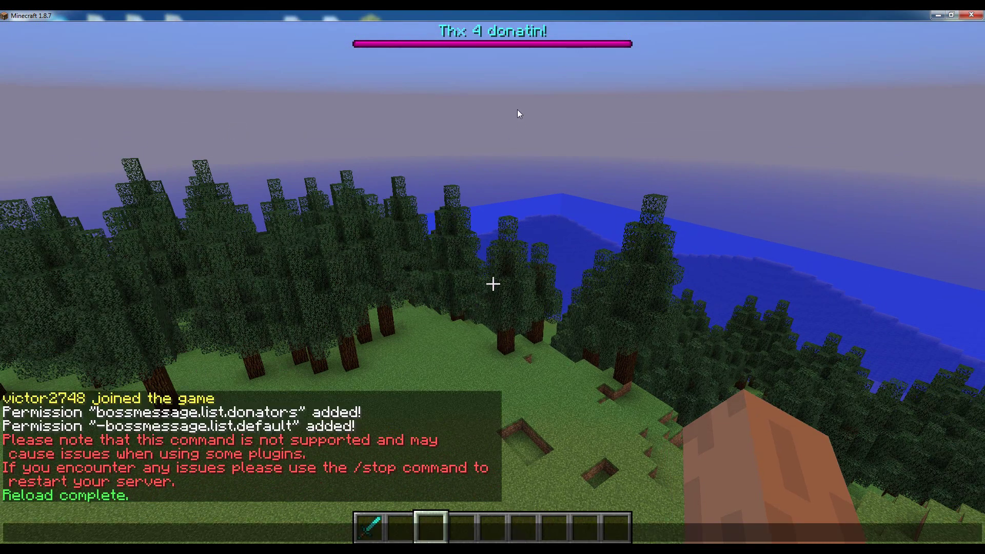